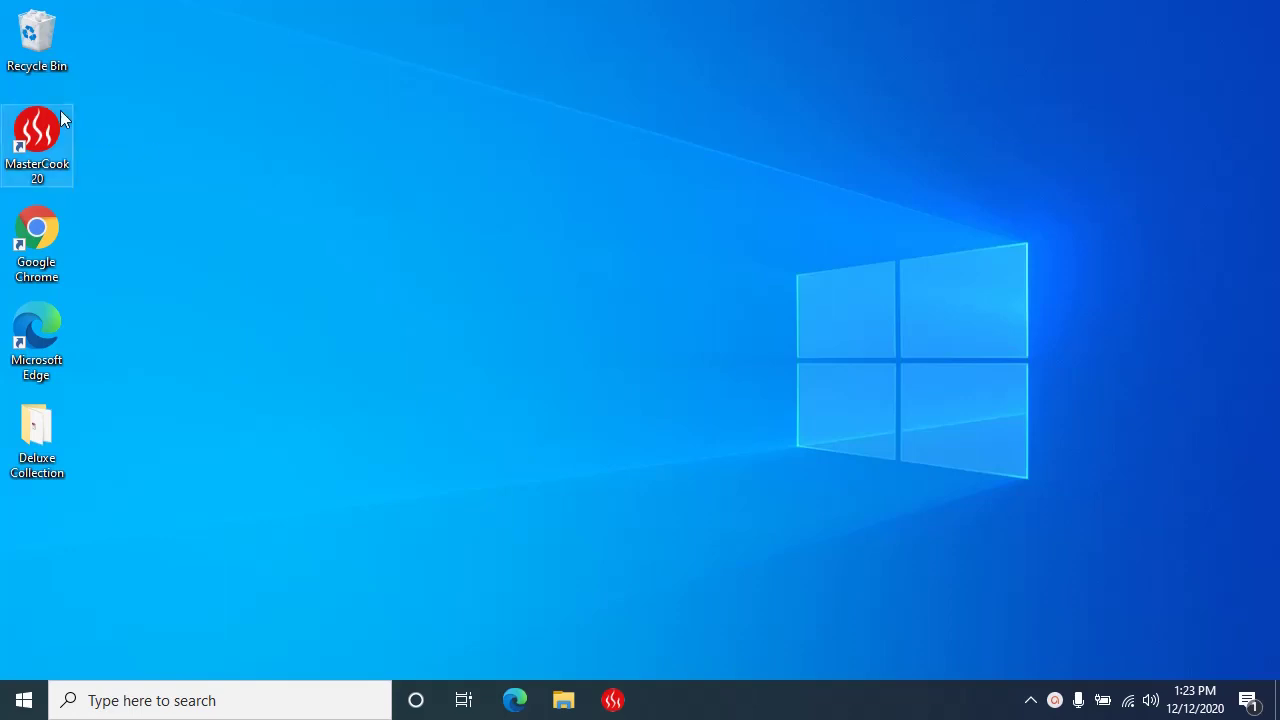
Launch MasterCook 20 from its desktop shortcut
double_click(37, 130)
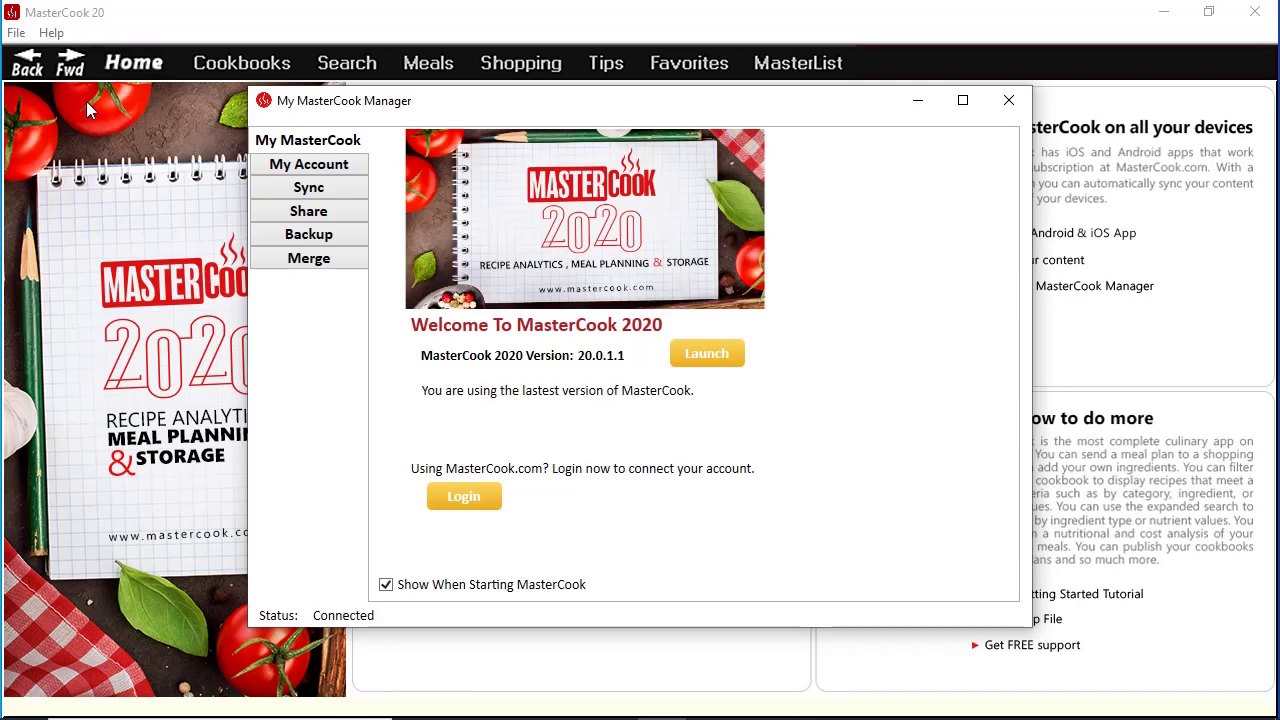
Move the My MasterCook Manager window aside, then close it
drag(467, 105, 548, 130)
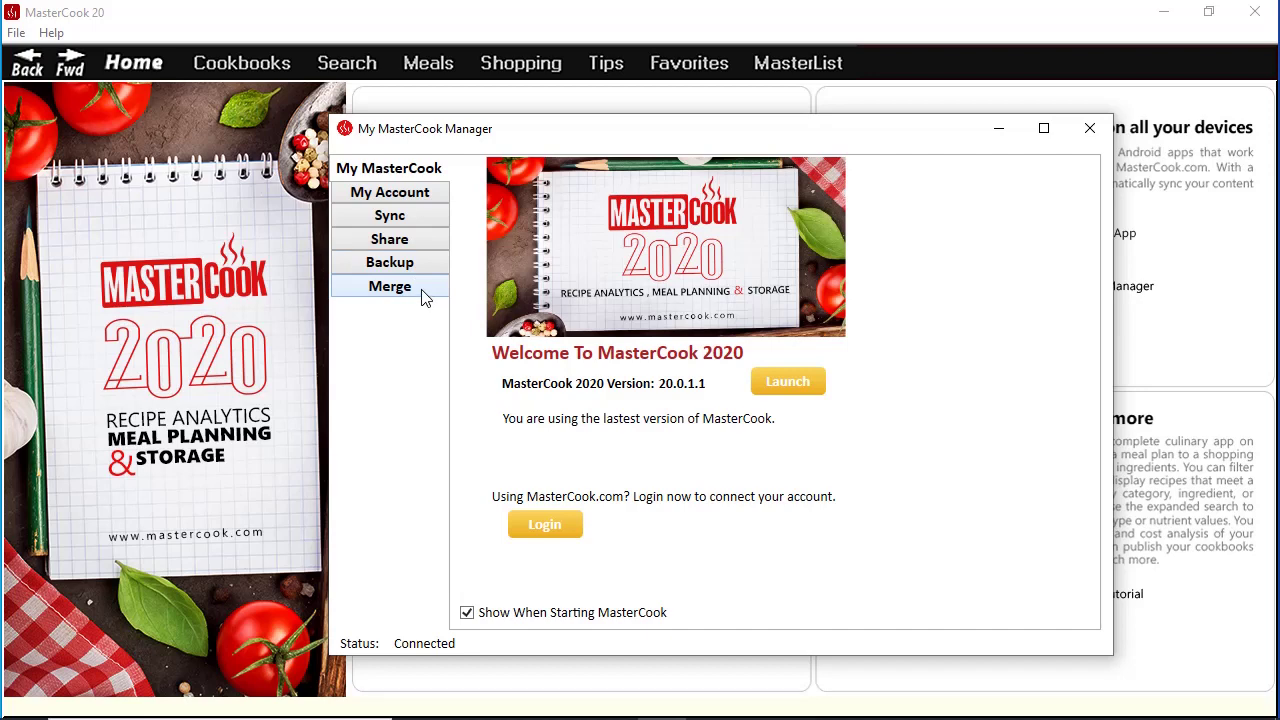
click(1090, 129)
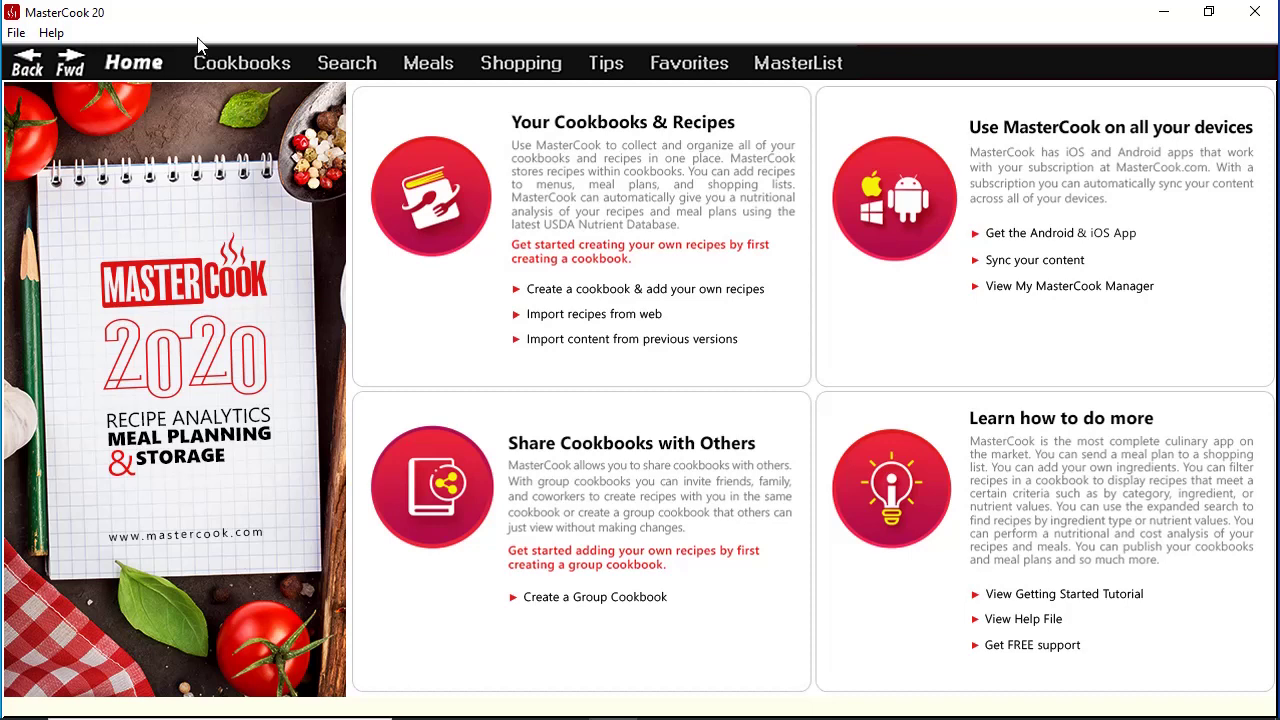
Visit the Meals and Shopping pages, then go to the Cookbooks page
click(437, 65)
click(528, 63)
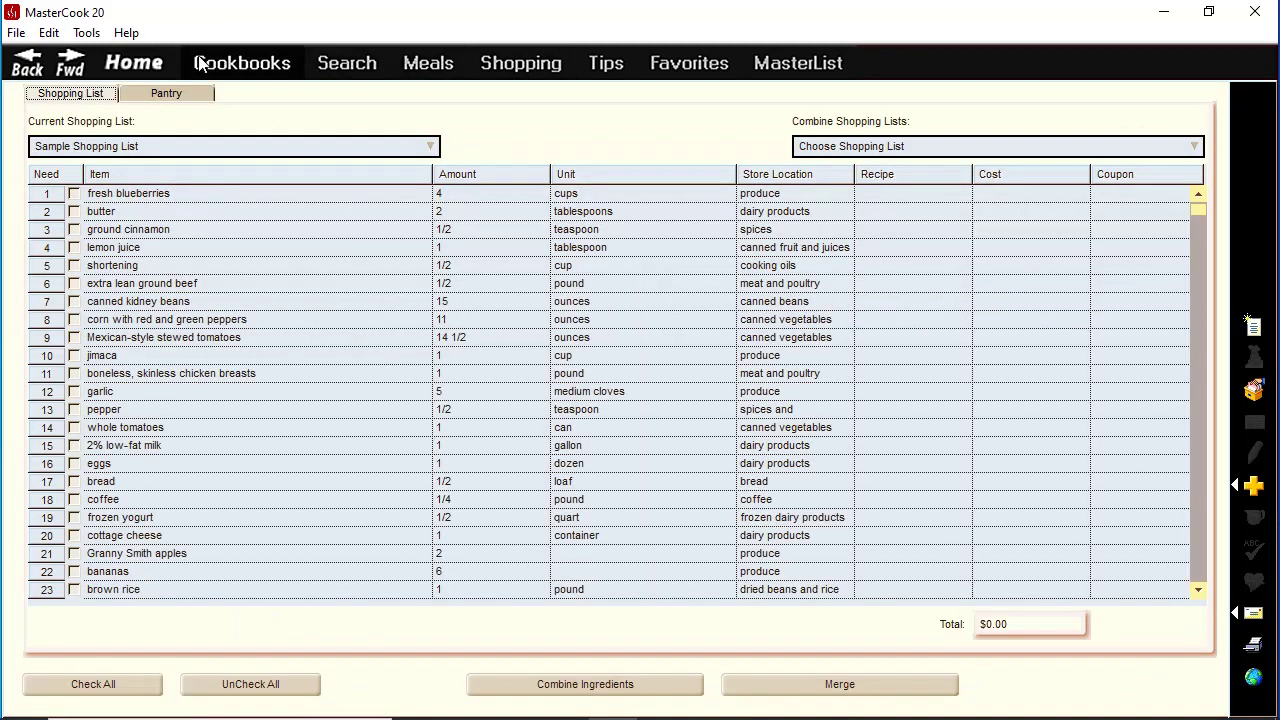
click(238, 63)
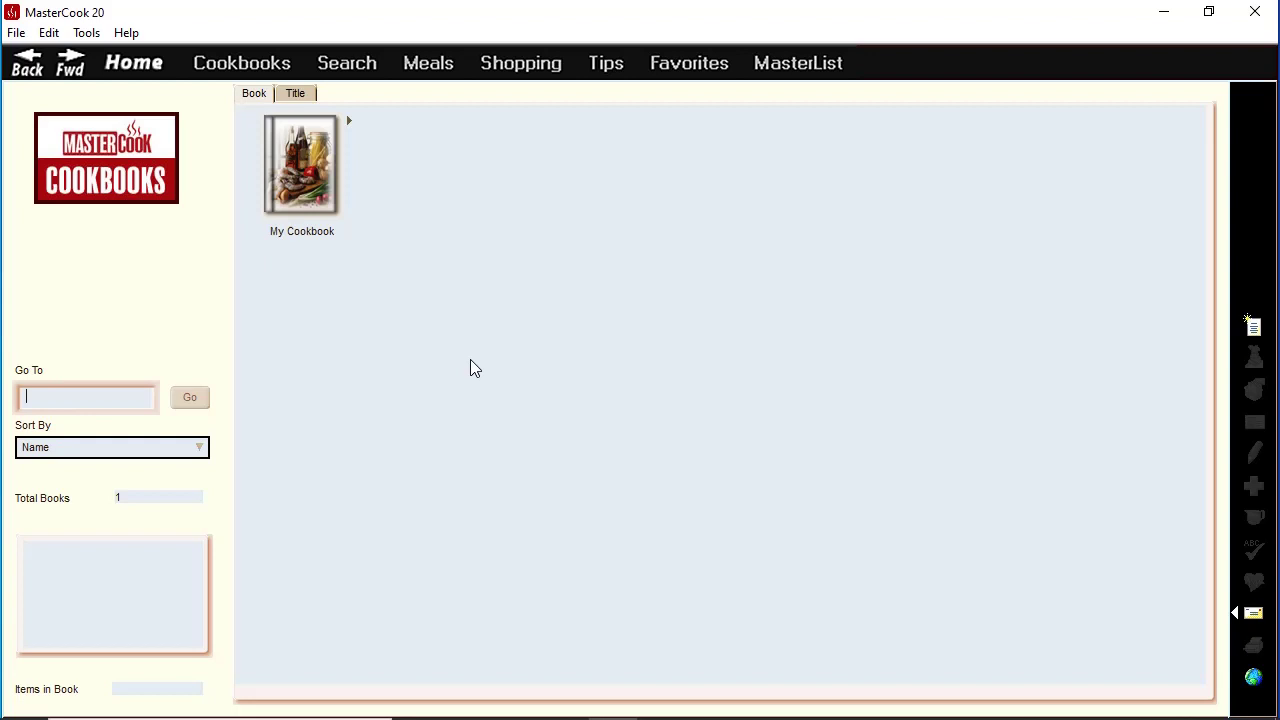
Open My Cookbook's how-to recipe, enlarge its text area, and return to Cookbooks
double_click(305, 162)
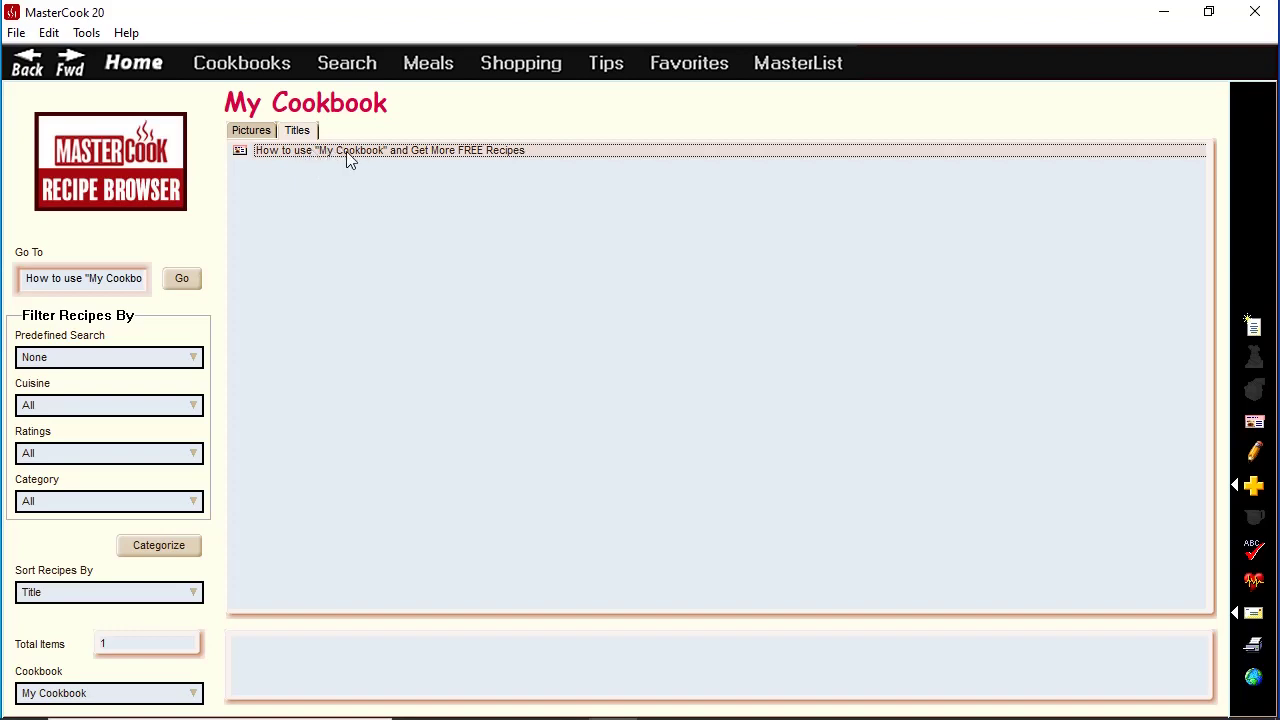
double_click(349, 152)
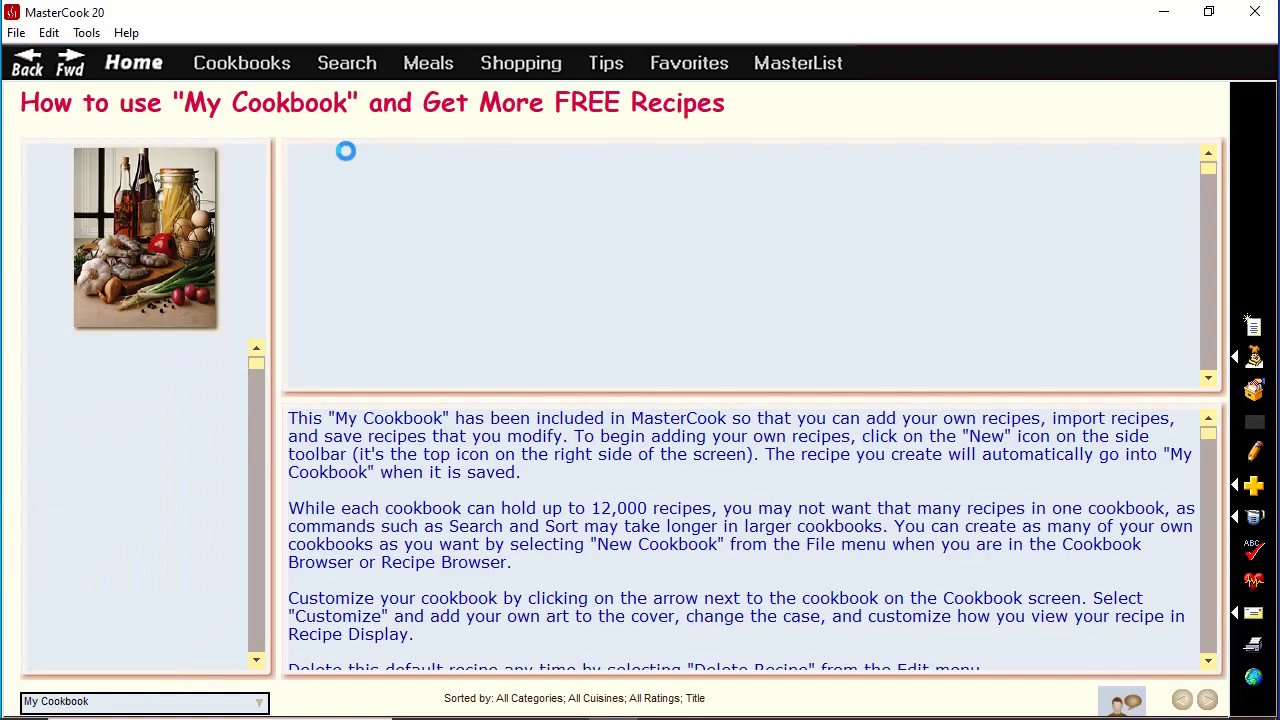
drag(531, 400, 505, 205)
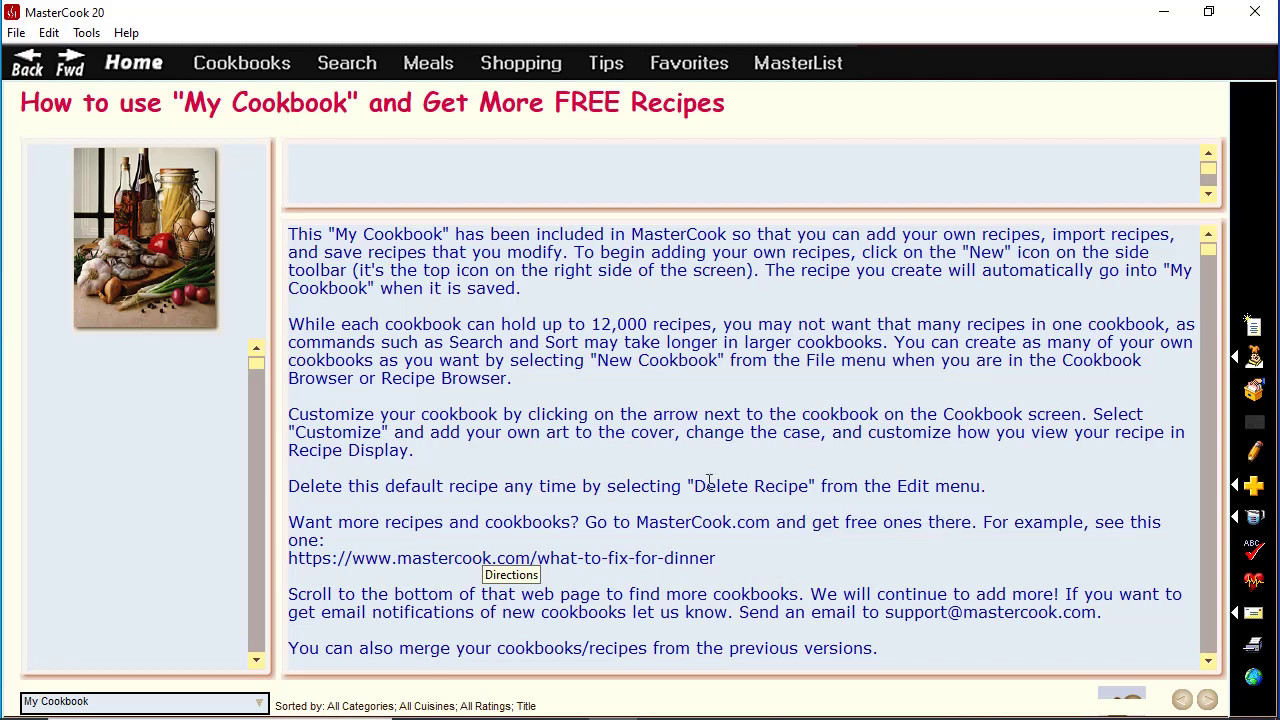
click(258, 66)
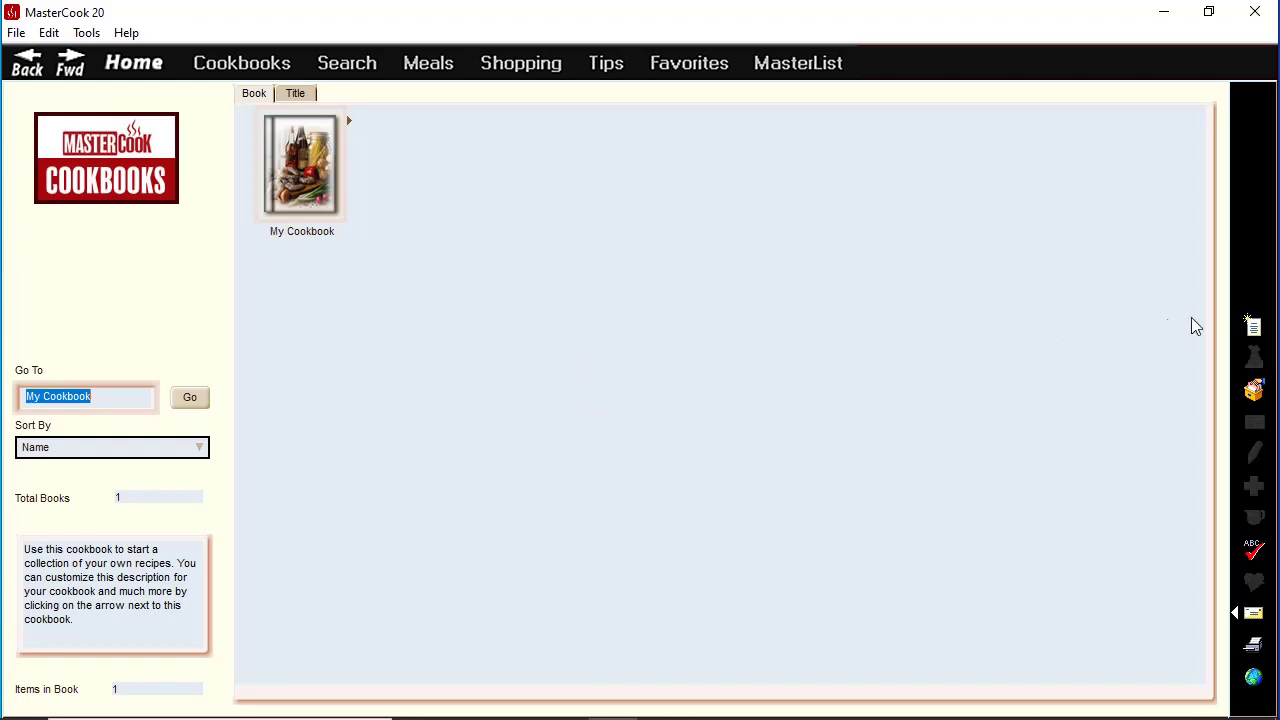
Create a new cookbook named 'Test'
click(1254, 329)
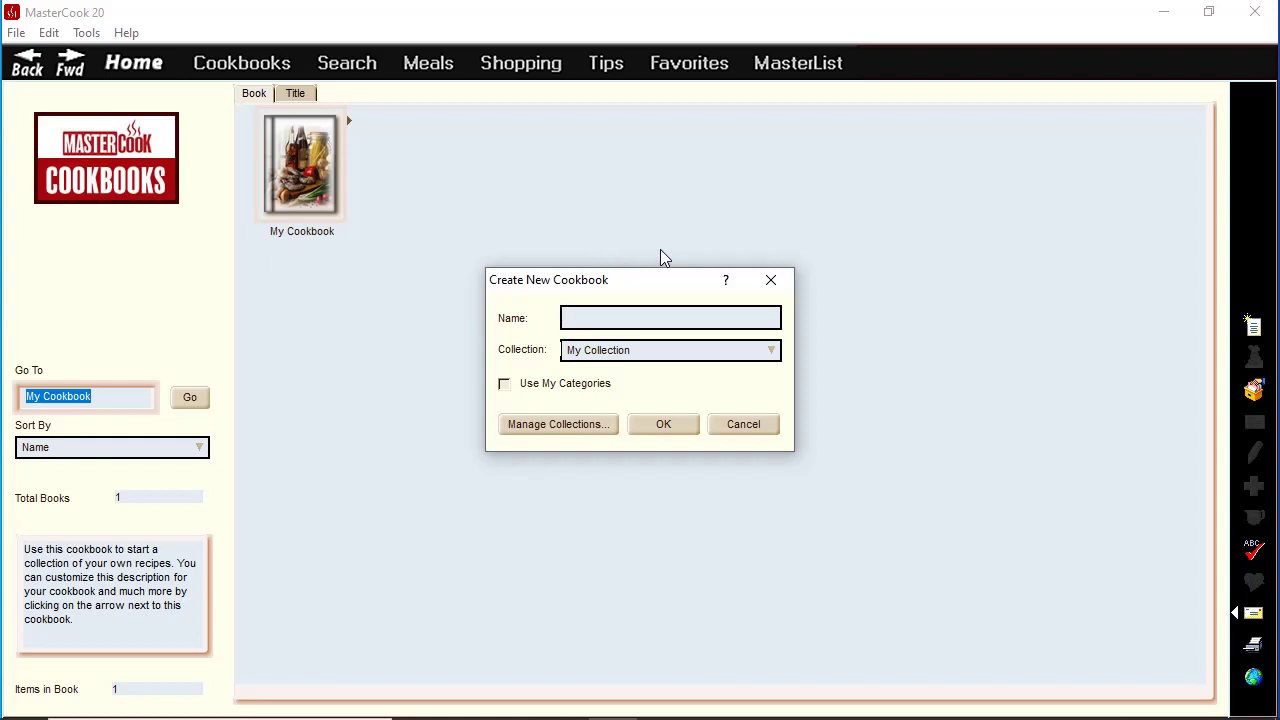
text(Test)
click(664, 425)
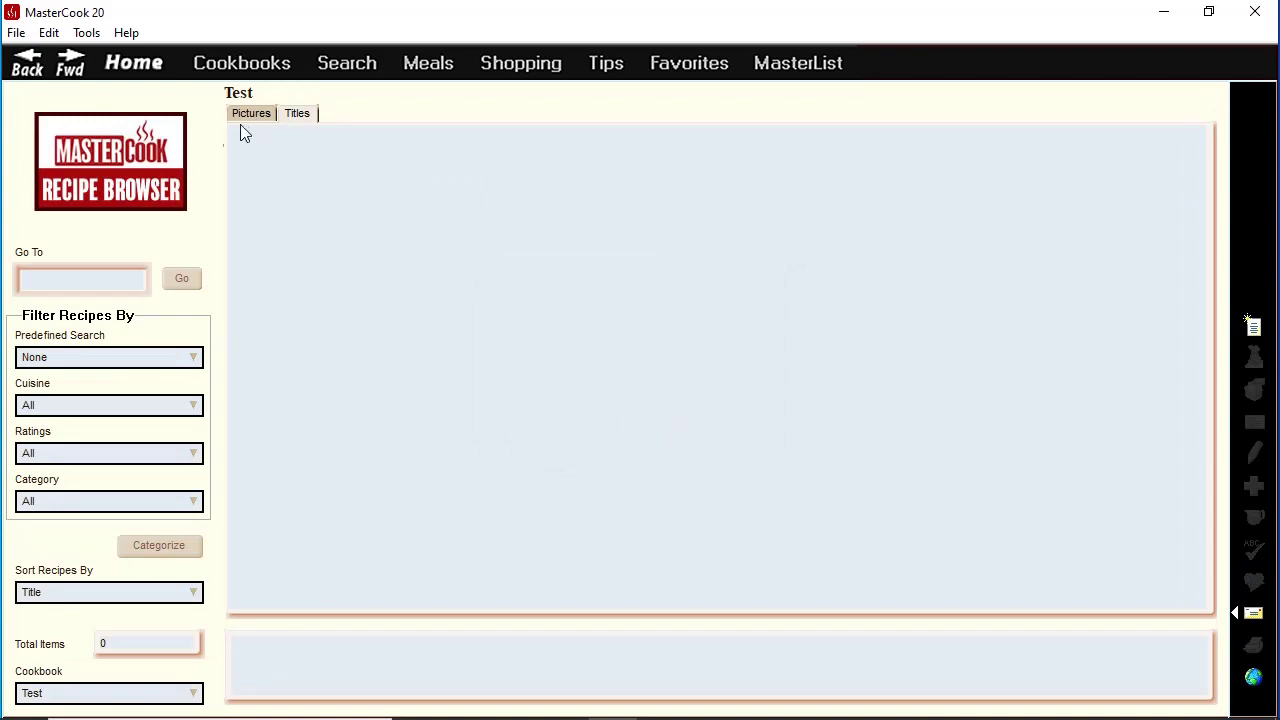
Start a new Test recipe serving 4 with 1 cup applesauce as the first ingredient
click(1253, 325)
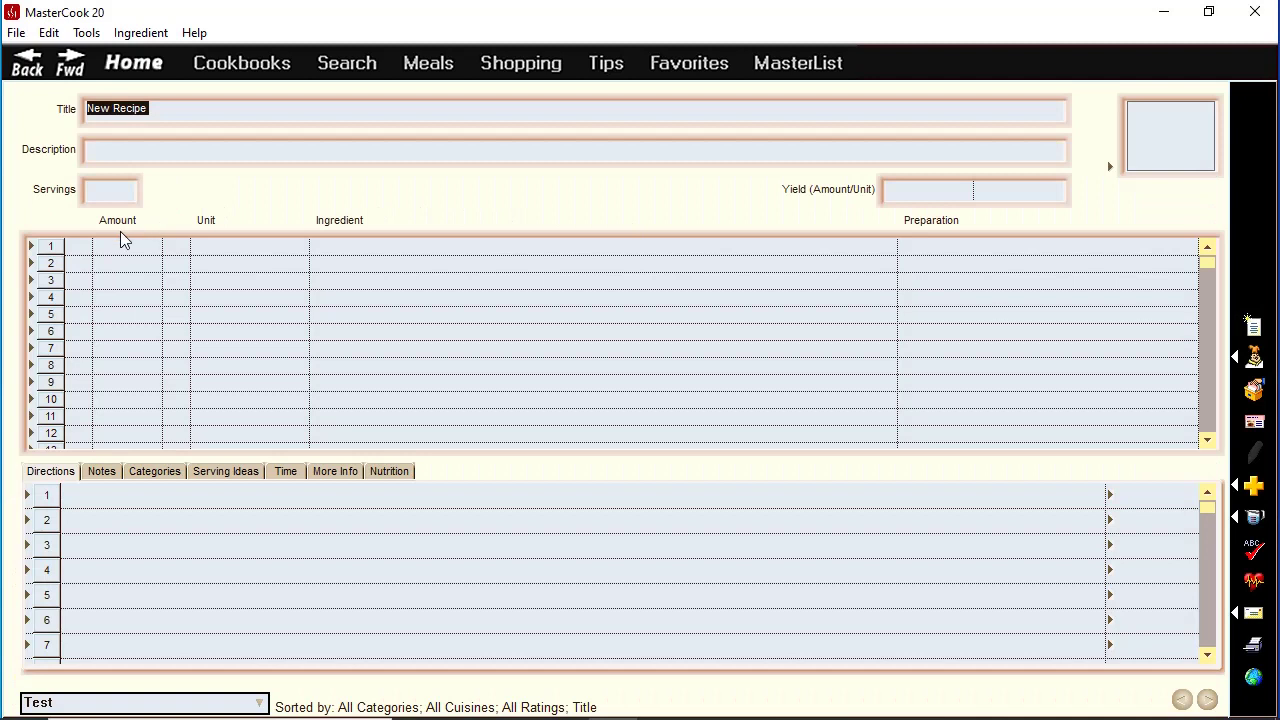
click(120, 190)
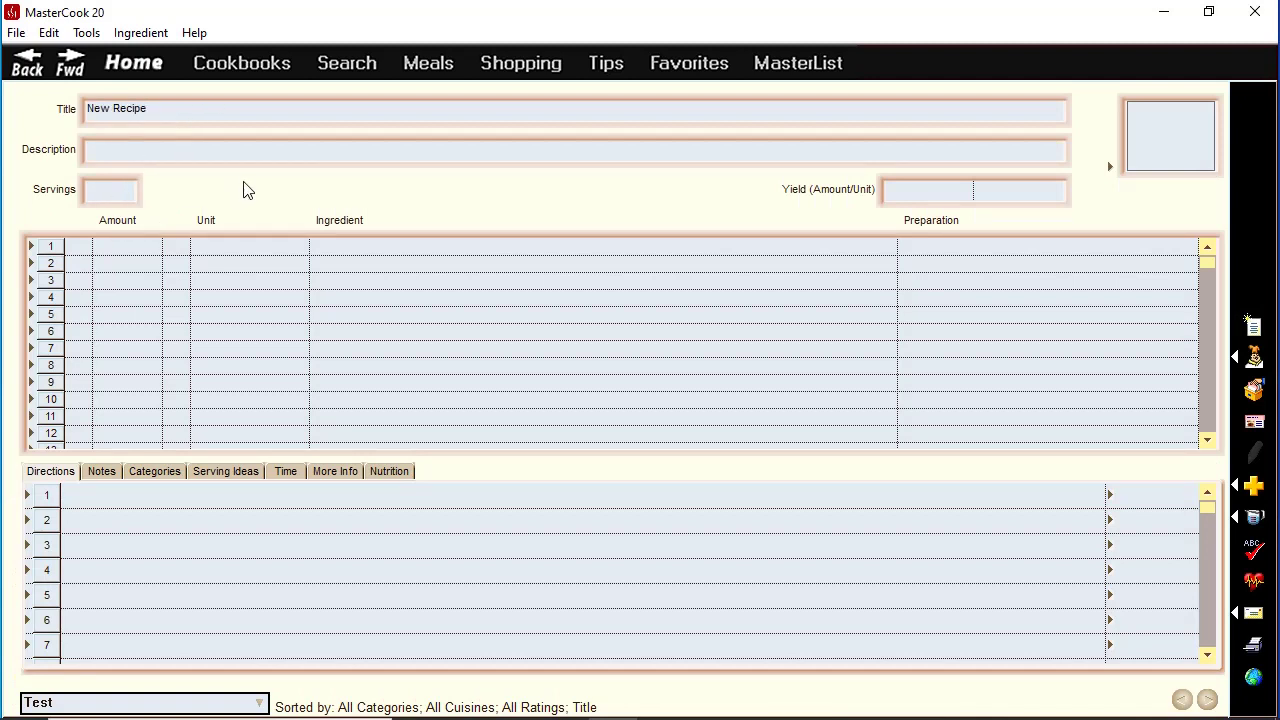
text(4)
text(1)
key(Tab)
text(cu)
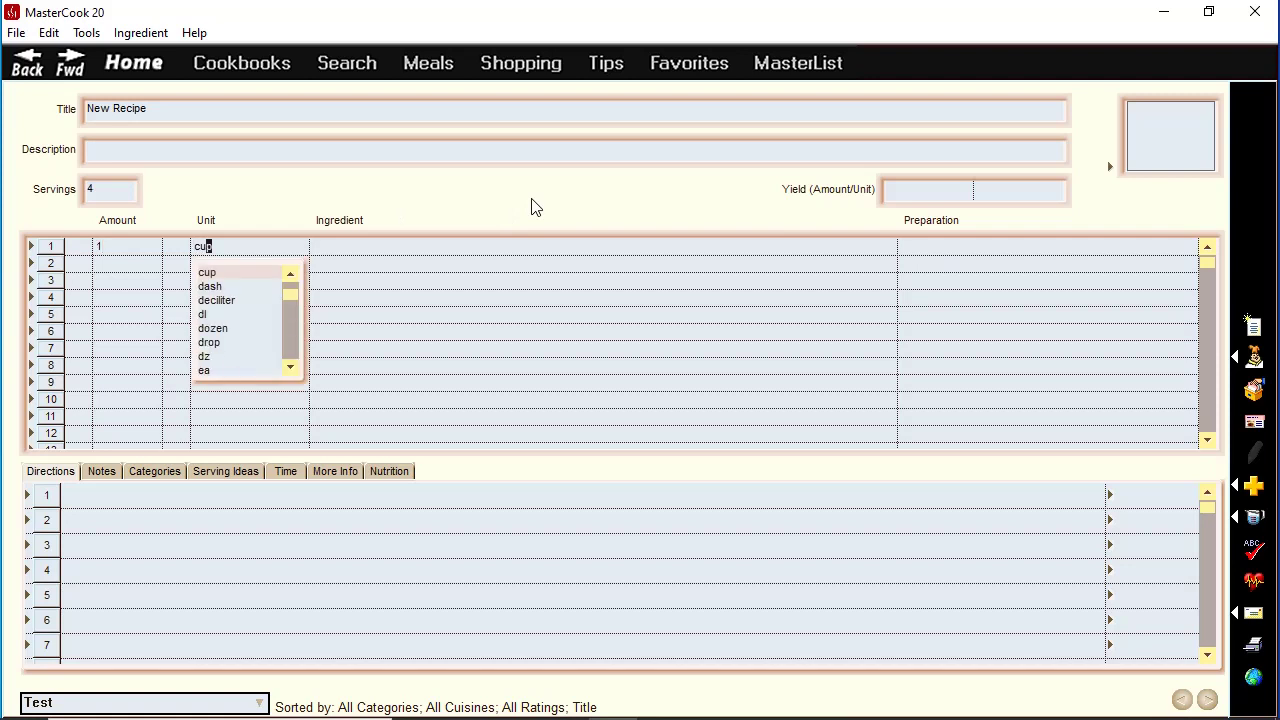
key(Tab)
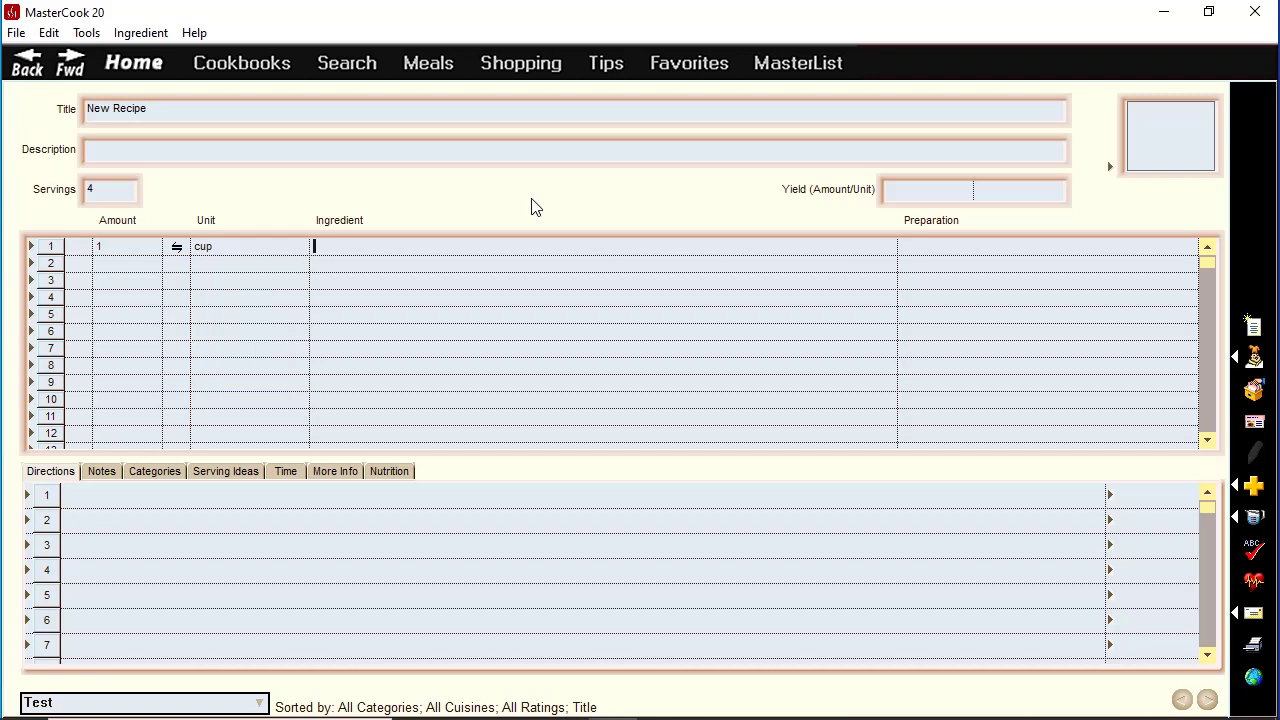
text(applesauce)
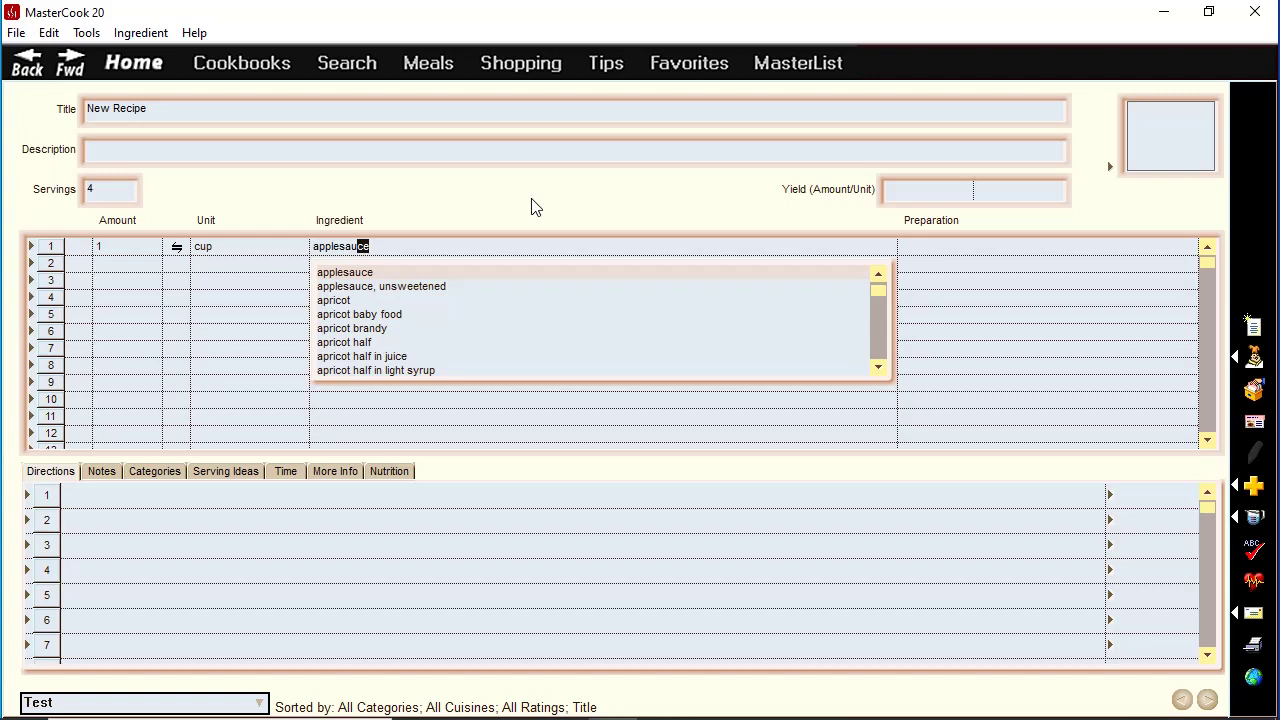
key(Tab)
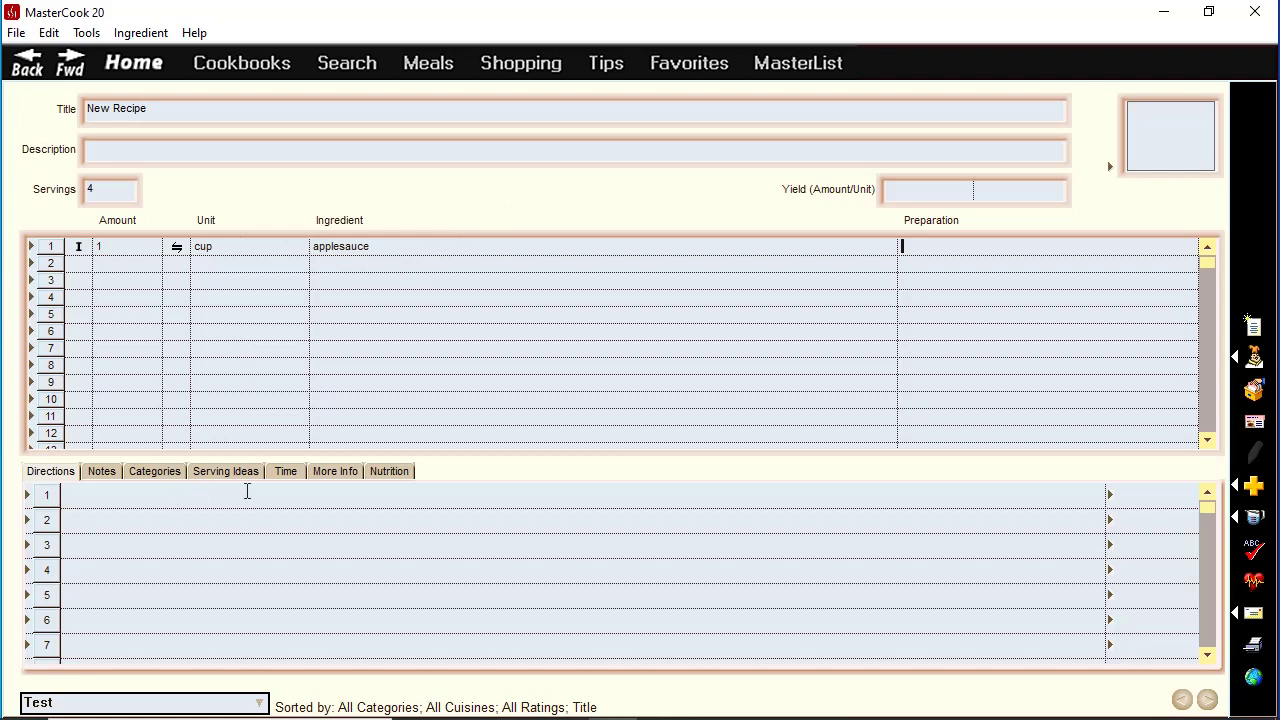
Enter 'These are the instructions.' as the recipe's first direction
right_click(1111, 170)
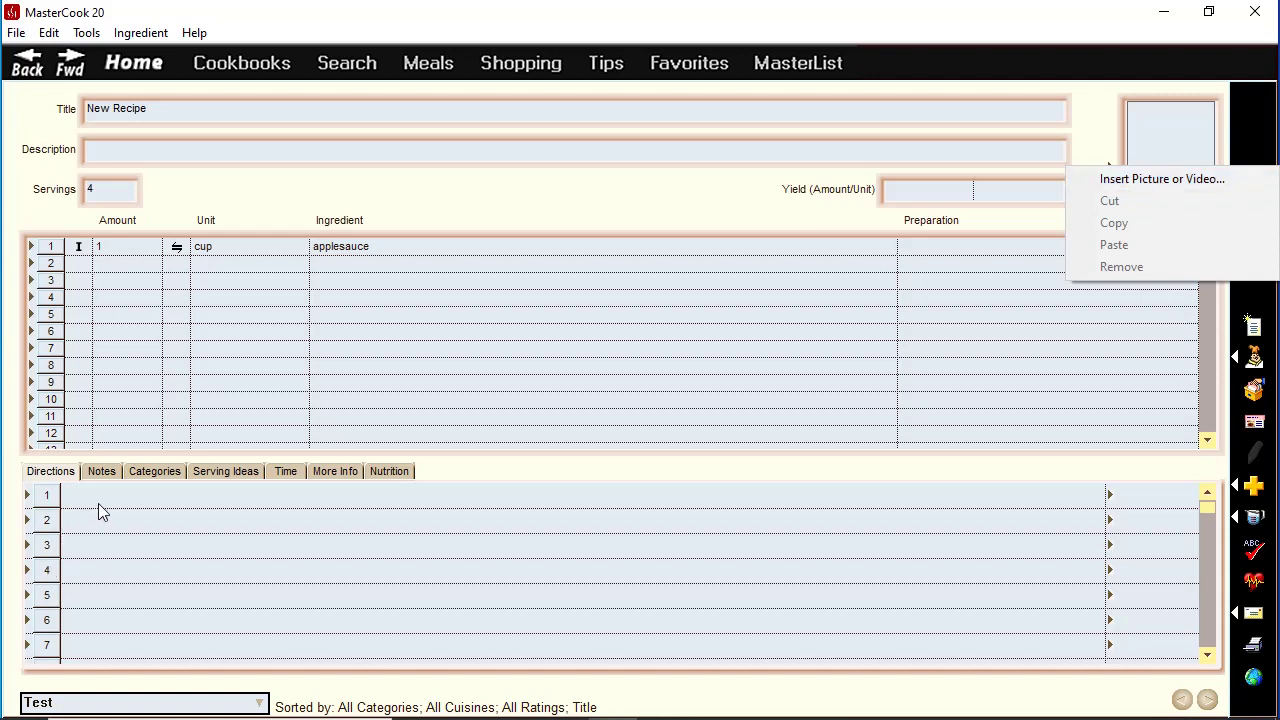
click(126, 494)
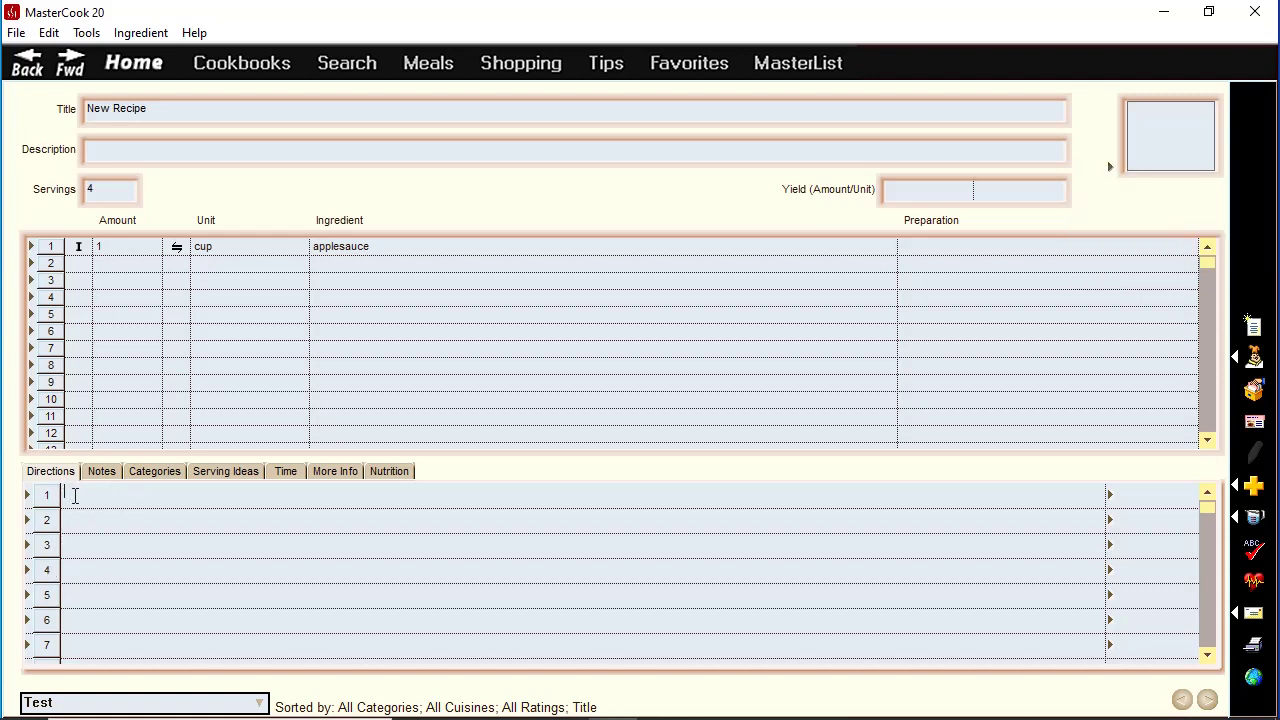
text(These are the instructions.)
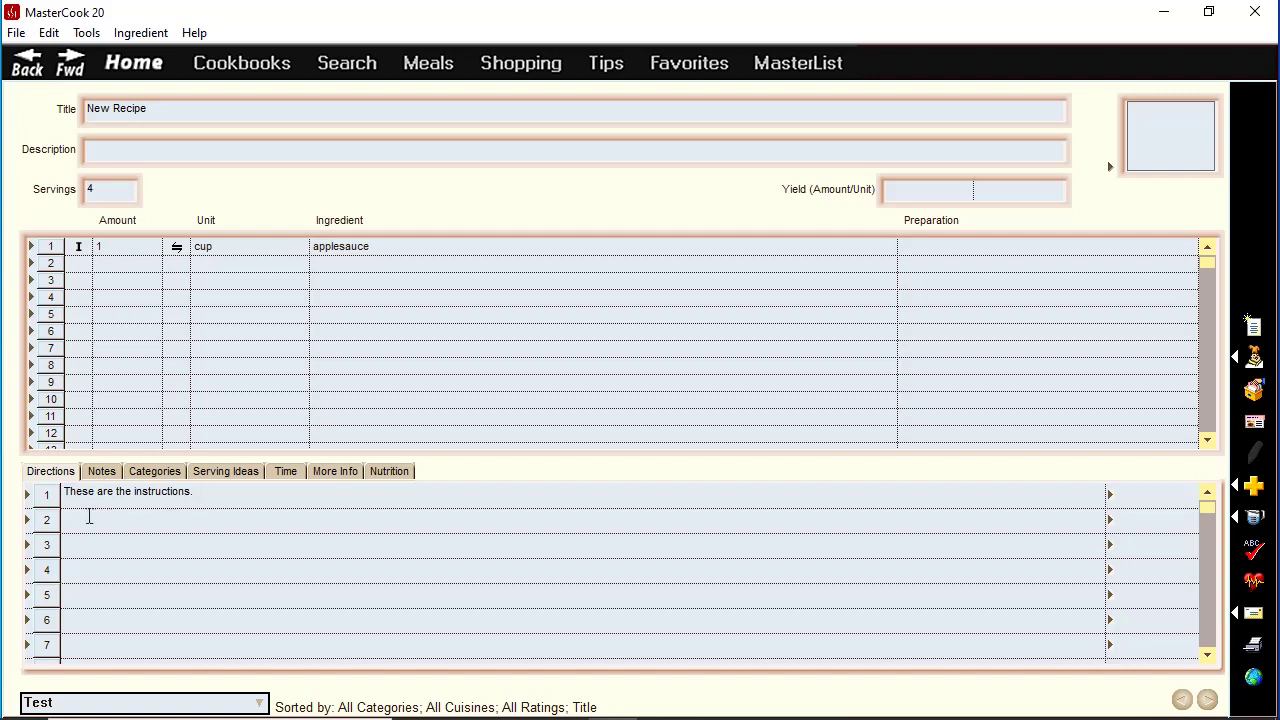
Check the first direction's step options, then show the recipe's Notes section
click(46, 495)
click(46, 520)
click(46, 495)
click(220, 501)
click(1111, 496)
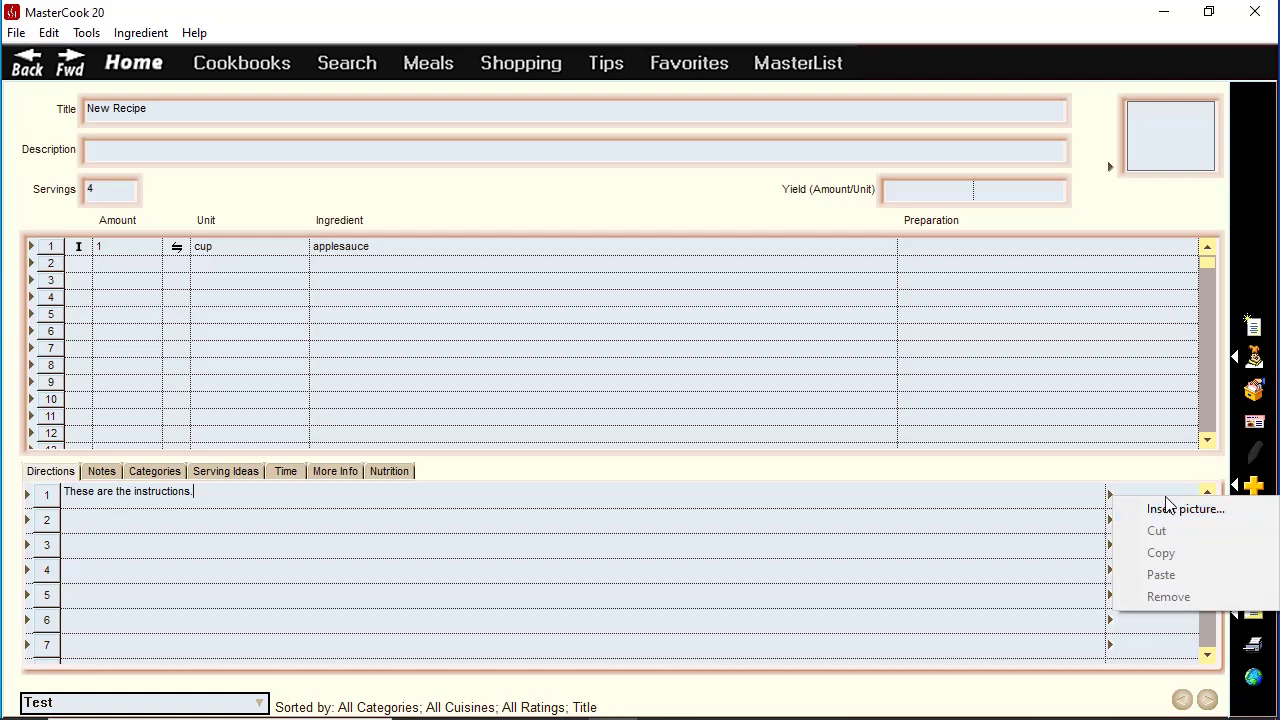
click(48, 521)
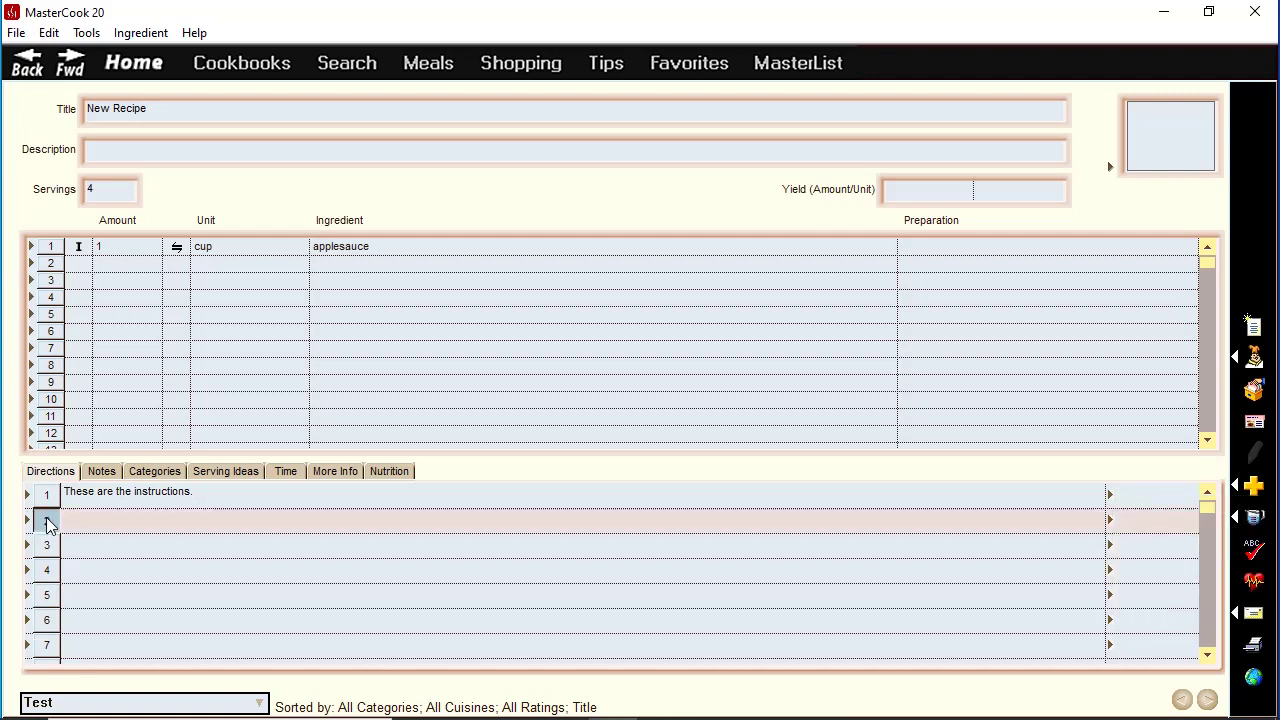
click(99, 474)
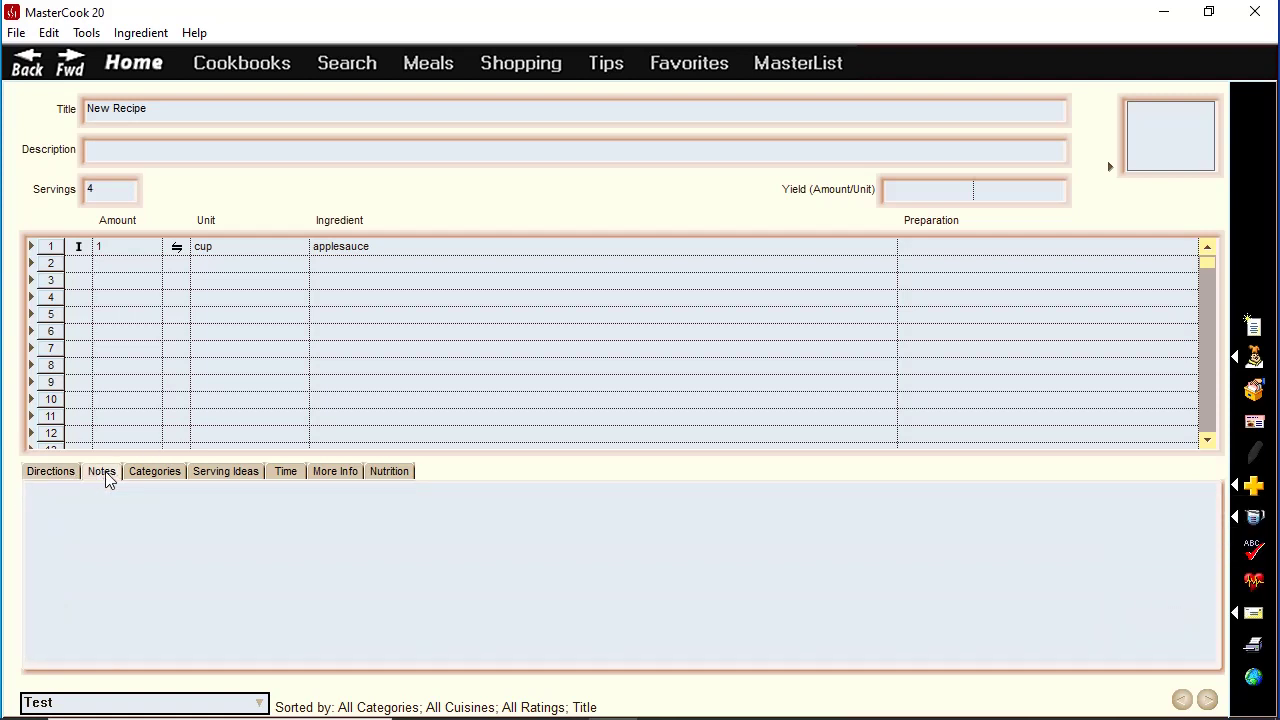
Browse Categories, Serving Ideas, Time and More Info, ending on Nutrition at 26 calories per serving
click(155, 474)
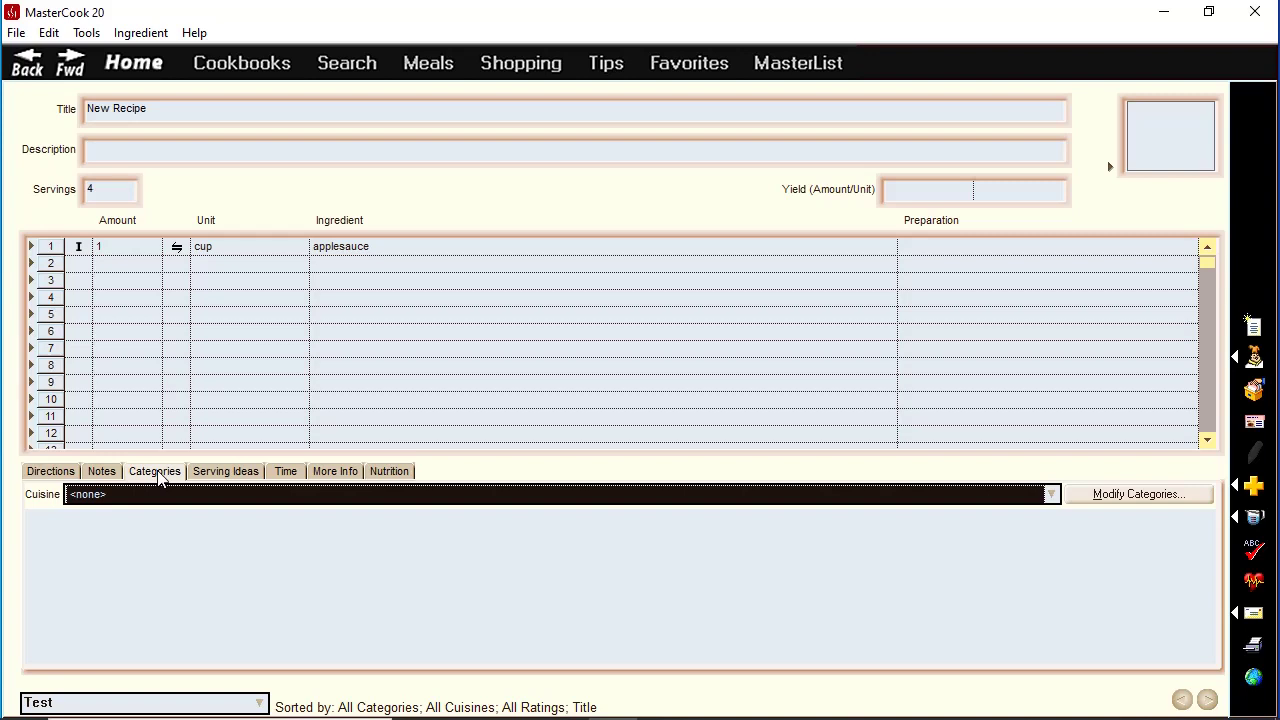
click(226, 474)
click(286, 474)
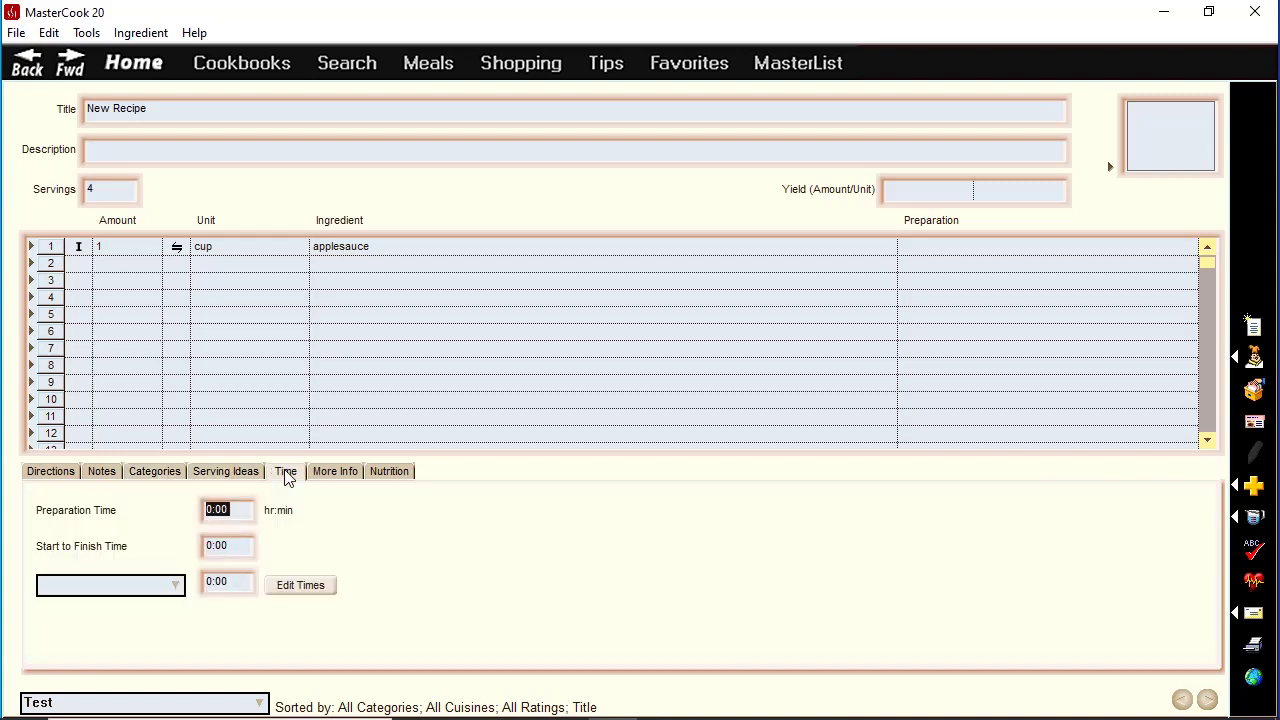
click(335, 474)
click(389, 474)
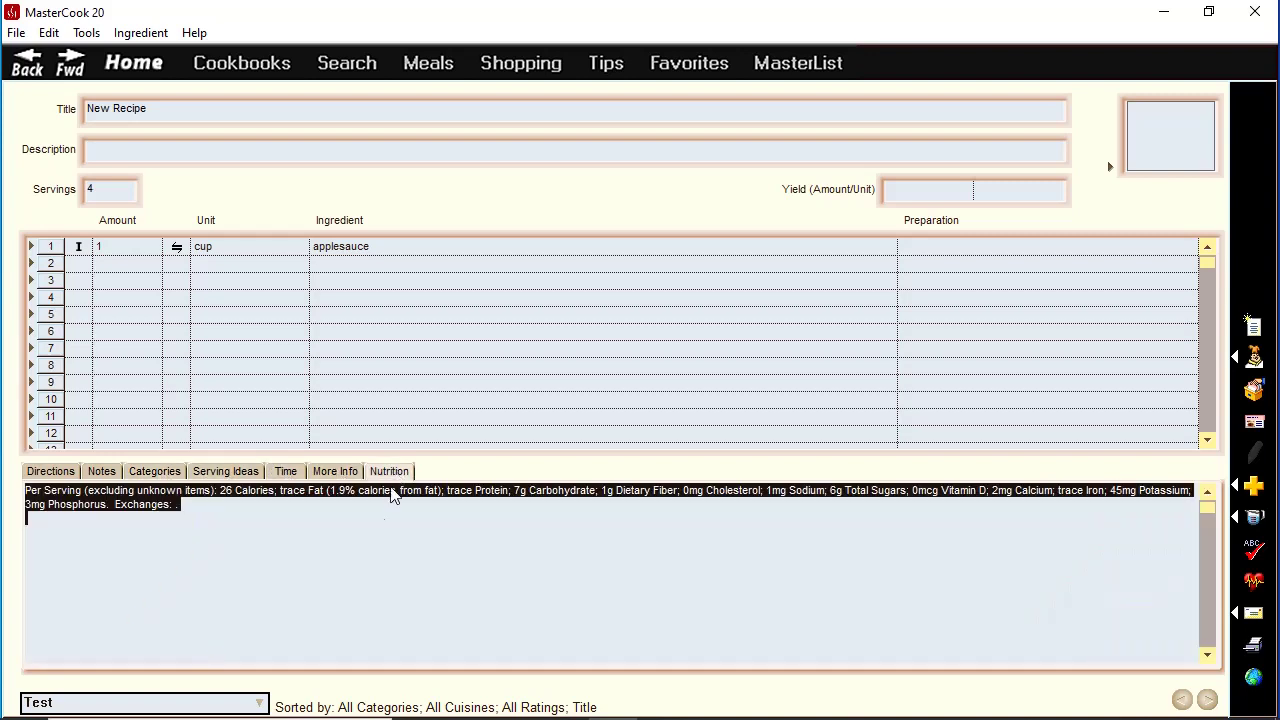
click(196, 507)
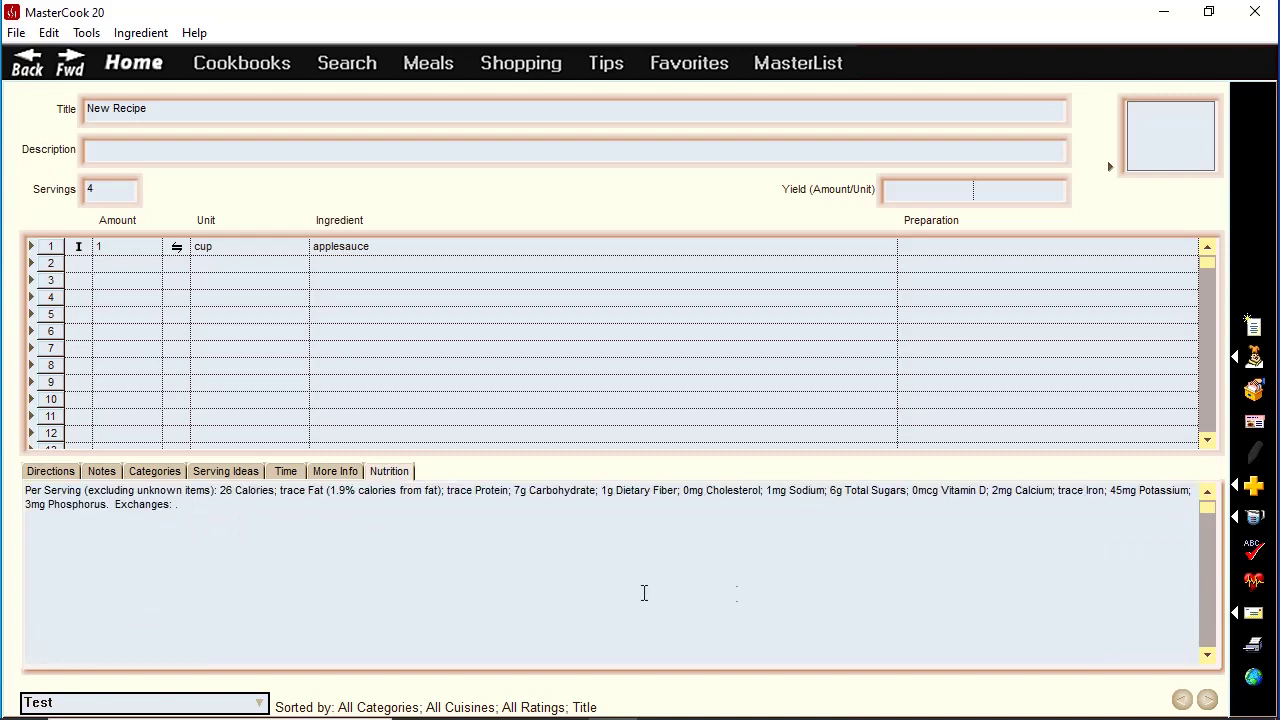
Review and close the detailed Nutrition per Serving analysis, then select the recipe title
click(1252, 584)
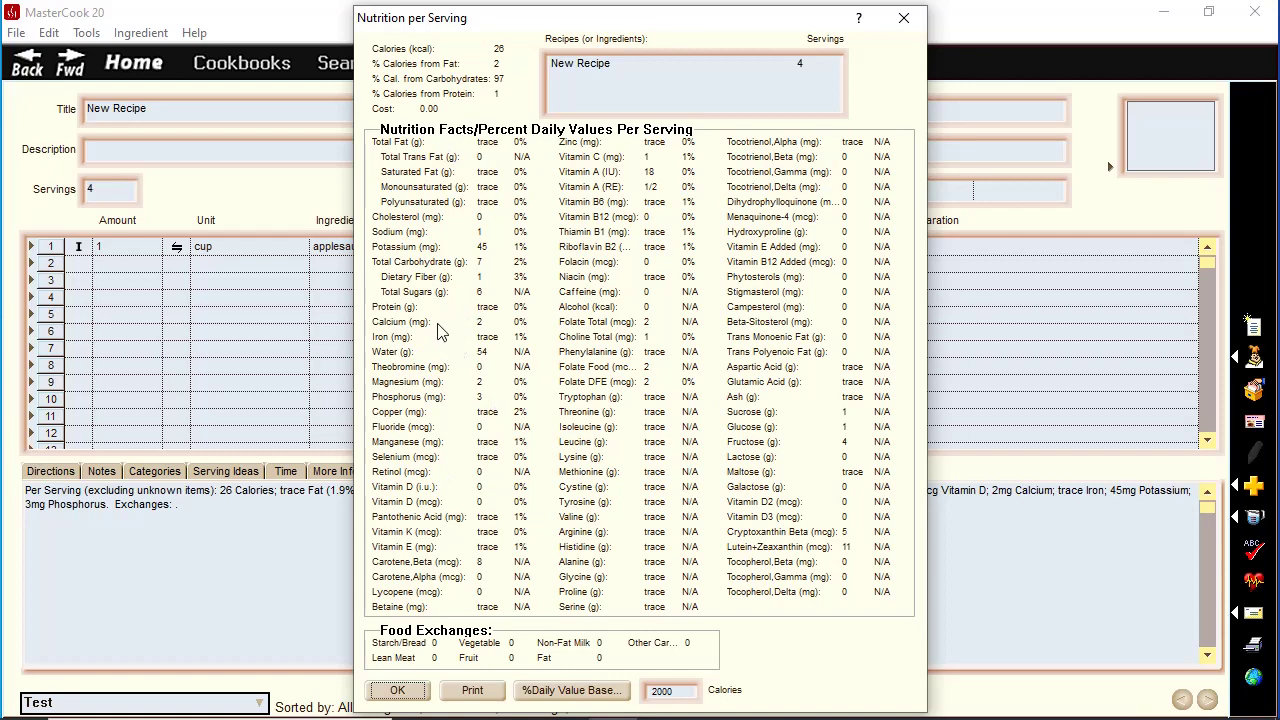
click(397, 690)
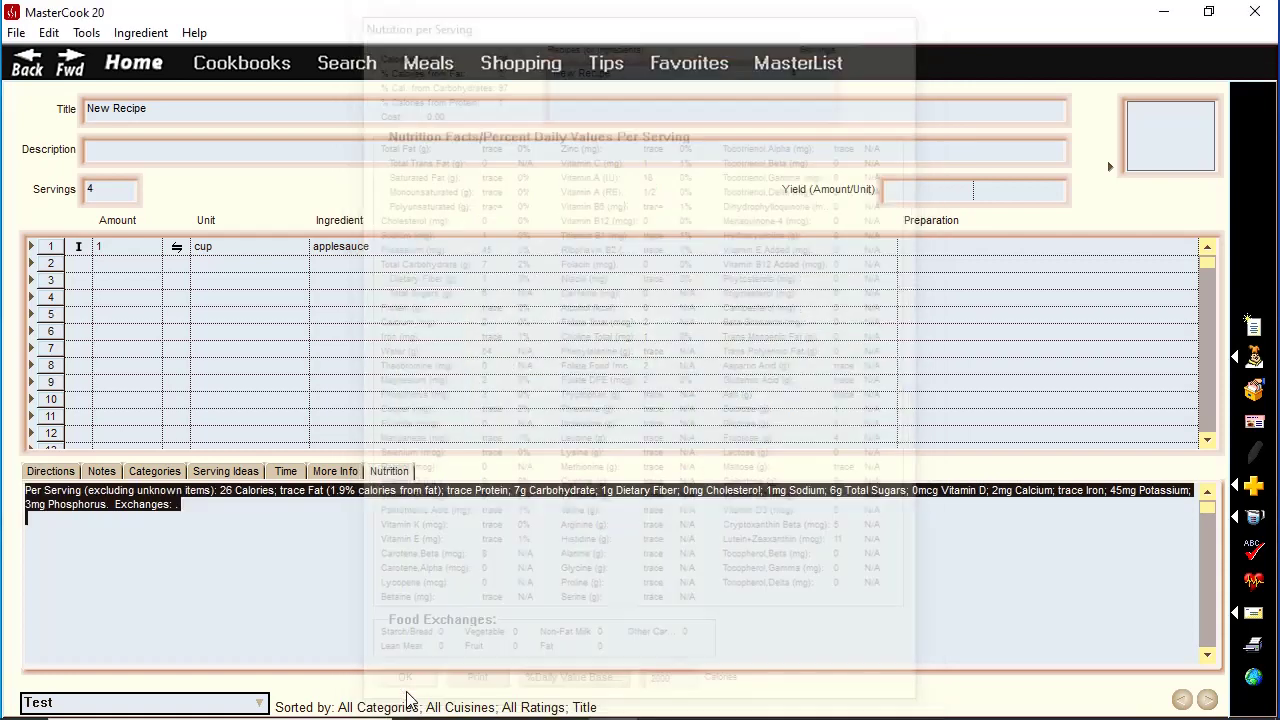
click(212, 111)
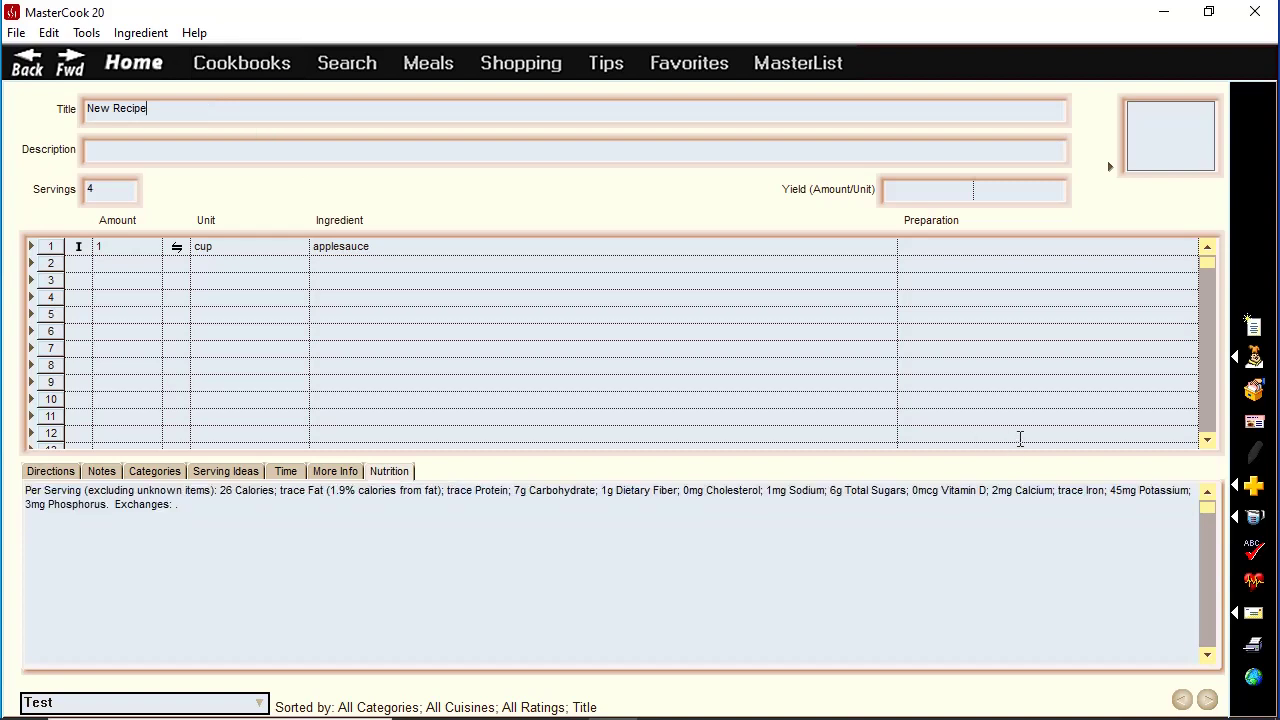
Show New Recipe in its formatted display view
click(1260, 428)
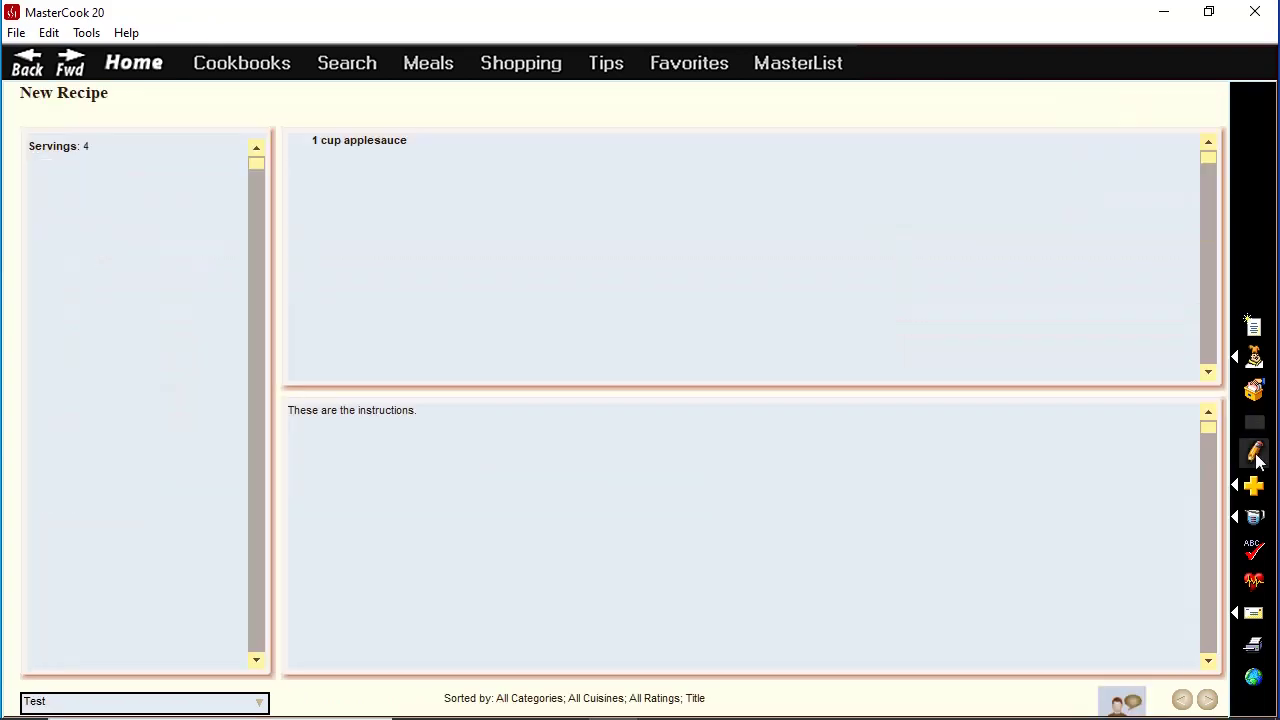
click(1256, 455)
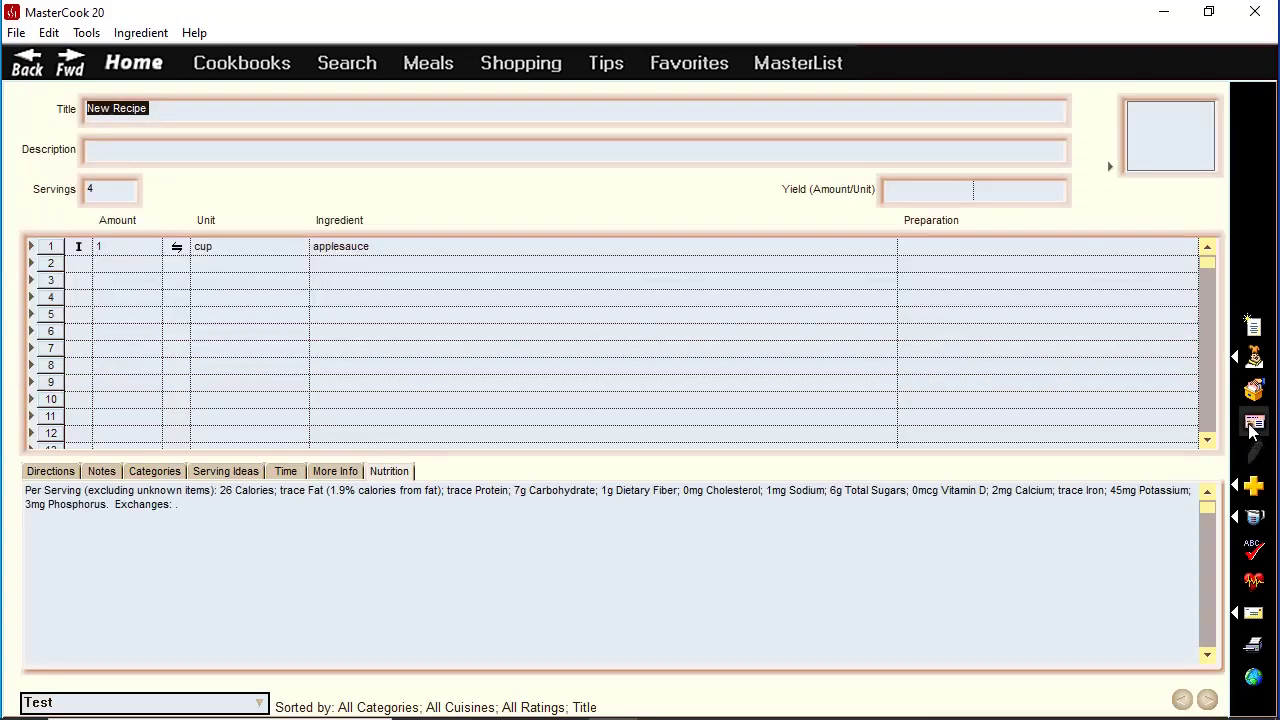
click(1252, 428)
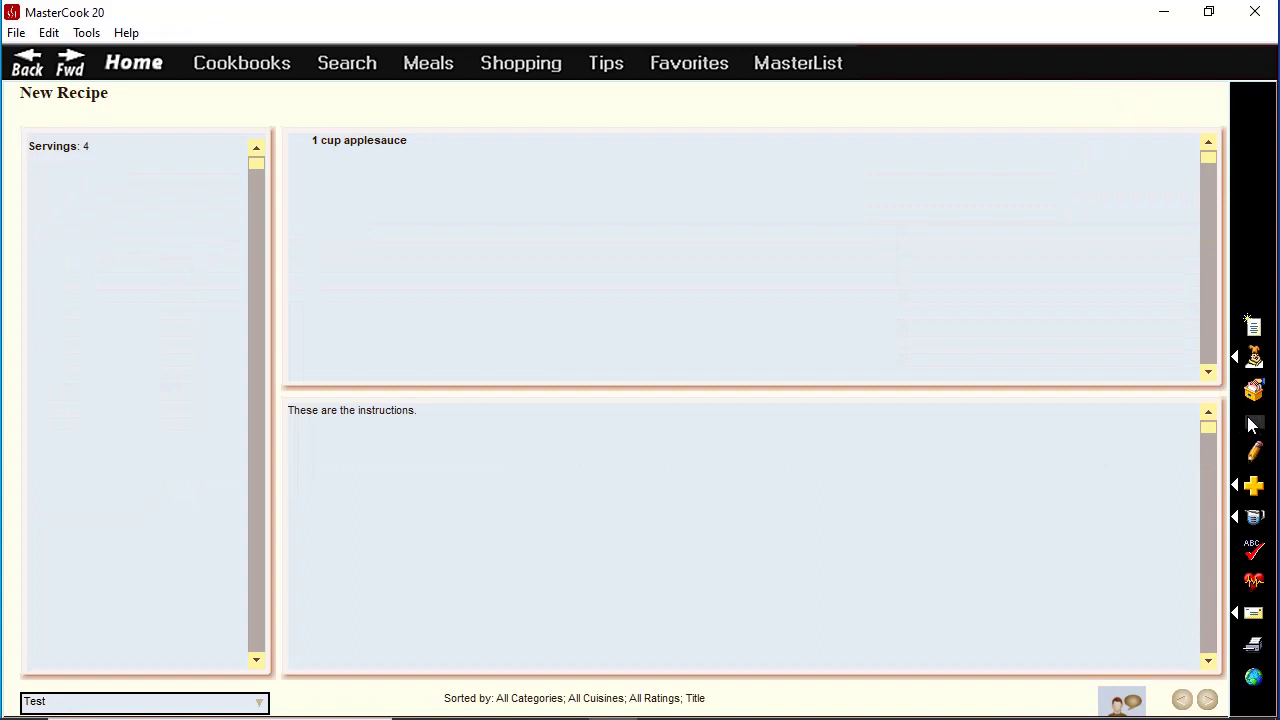
Look at the Add To dialog's Favorites and Menu options, then cancel without adding
click(1254, 486)
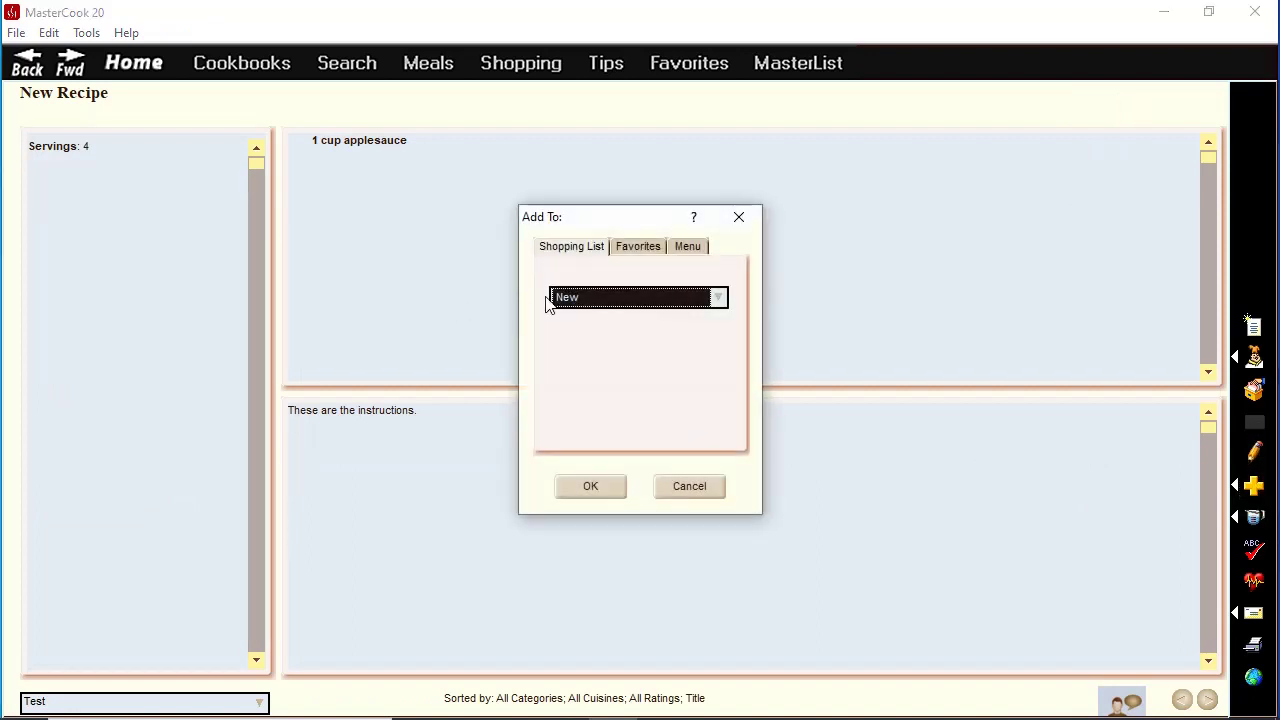
click(649, 250)
click(688, 248)
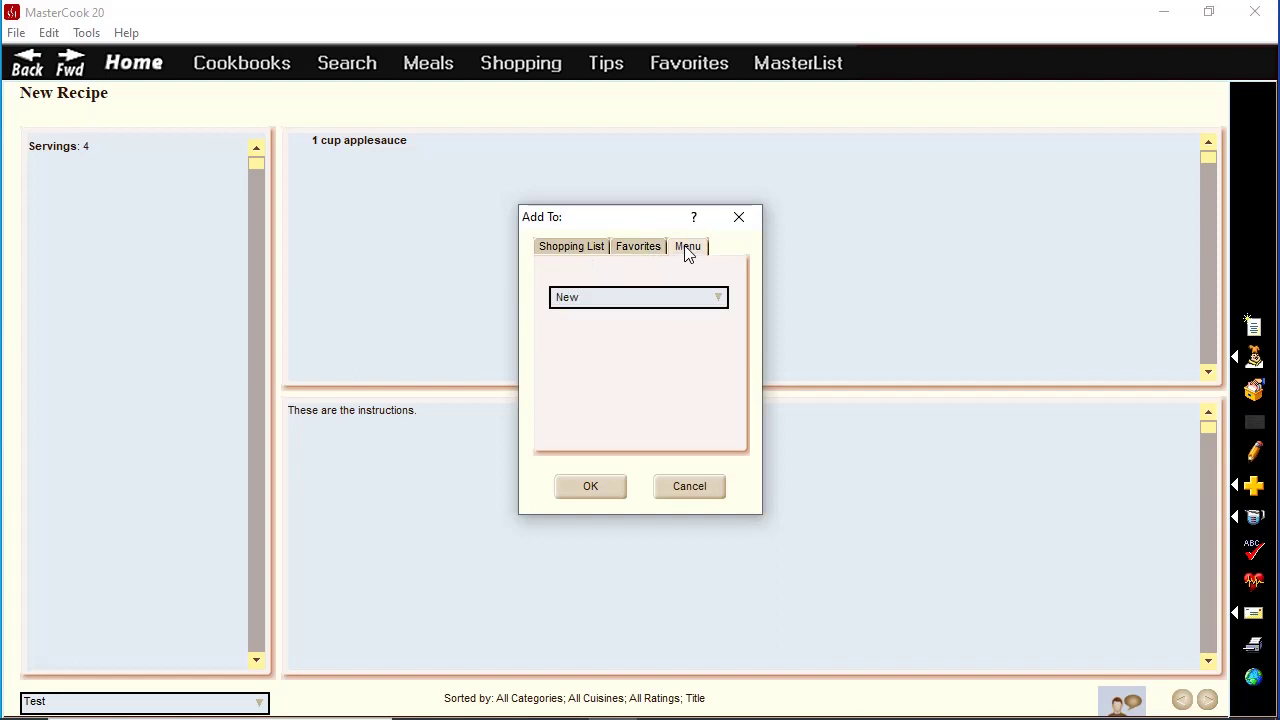
click(689, 490)
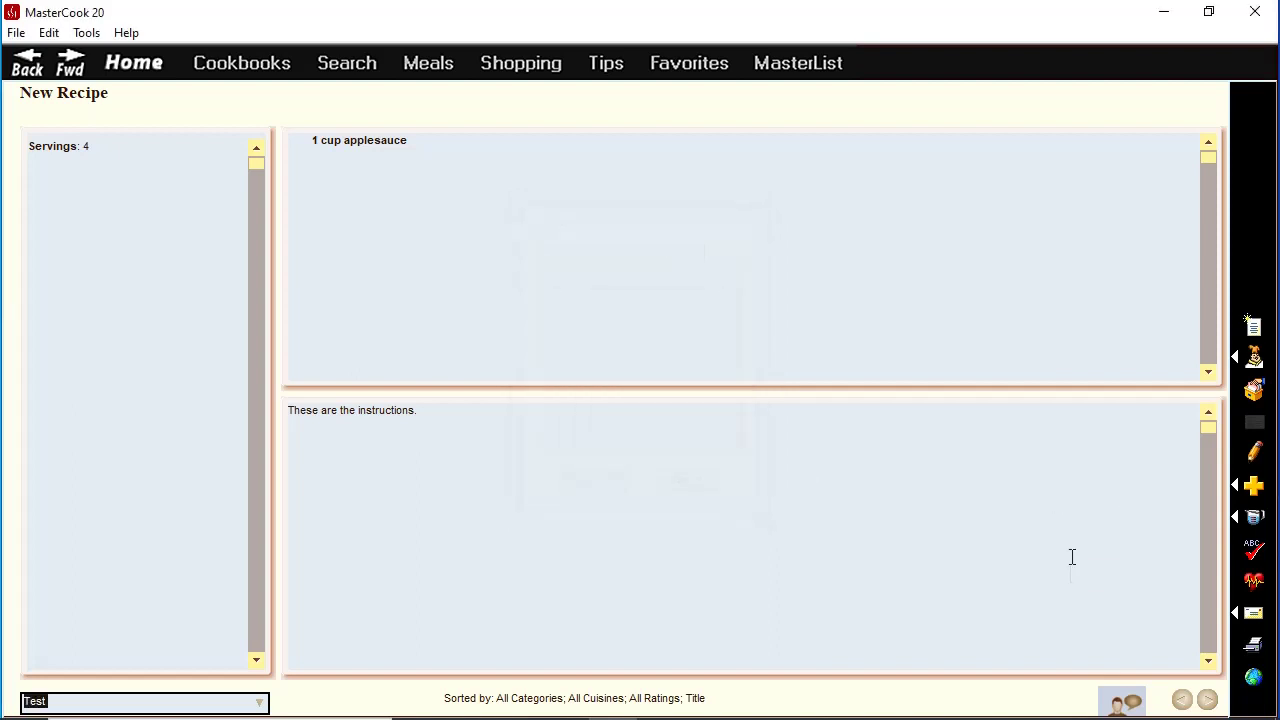
Scale New Recipe to 10 servings, giving 2 1/2 cups applesauce
click(1256, 518)
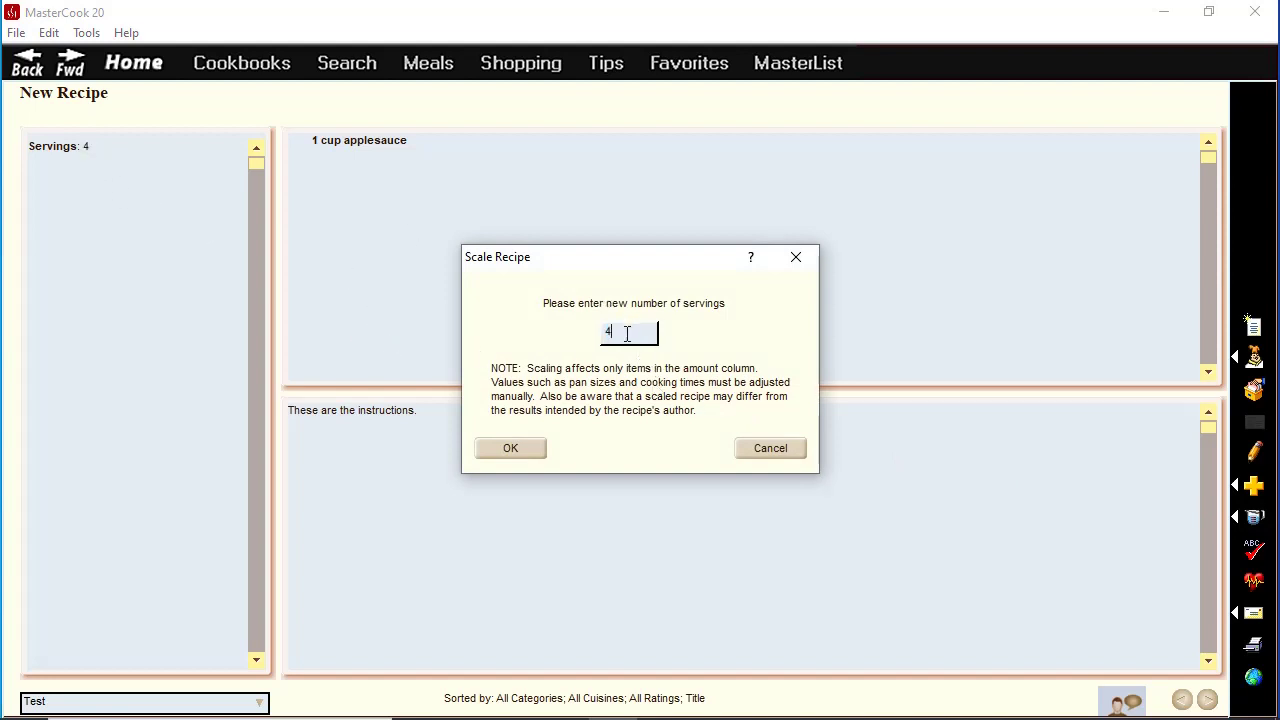
text(10)
click(512, 449)
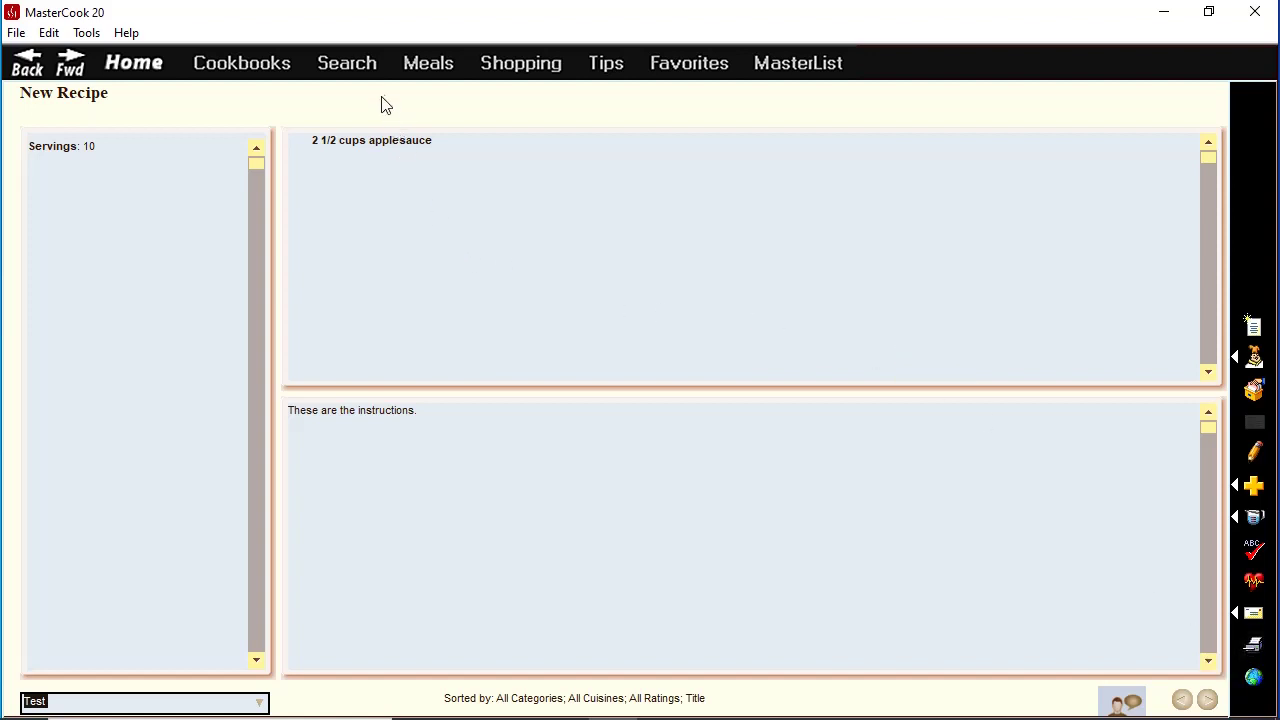
Save the changes to the scaled New Recipe and switch to Expanded Search
click(350, 66)
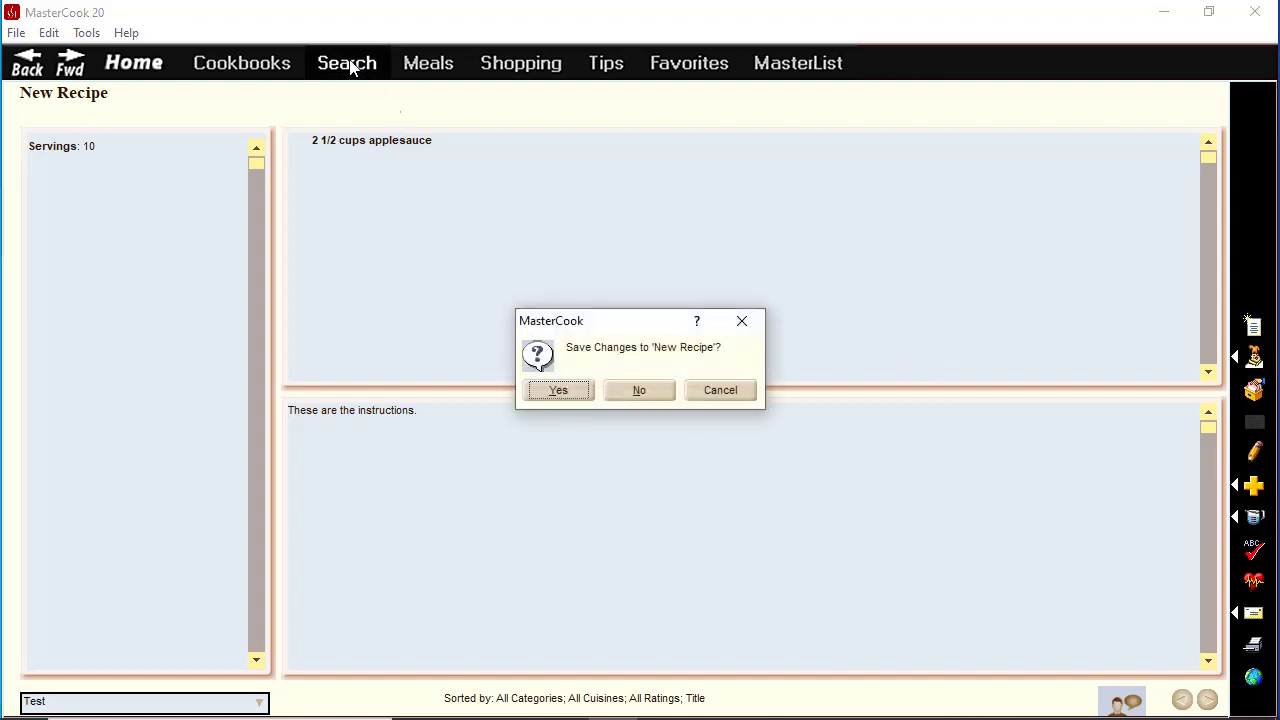
click(560, 390)
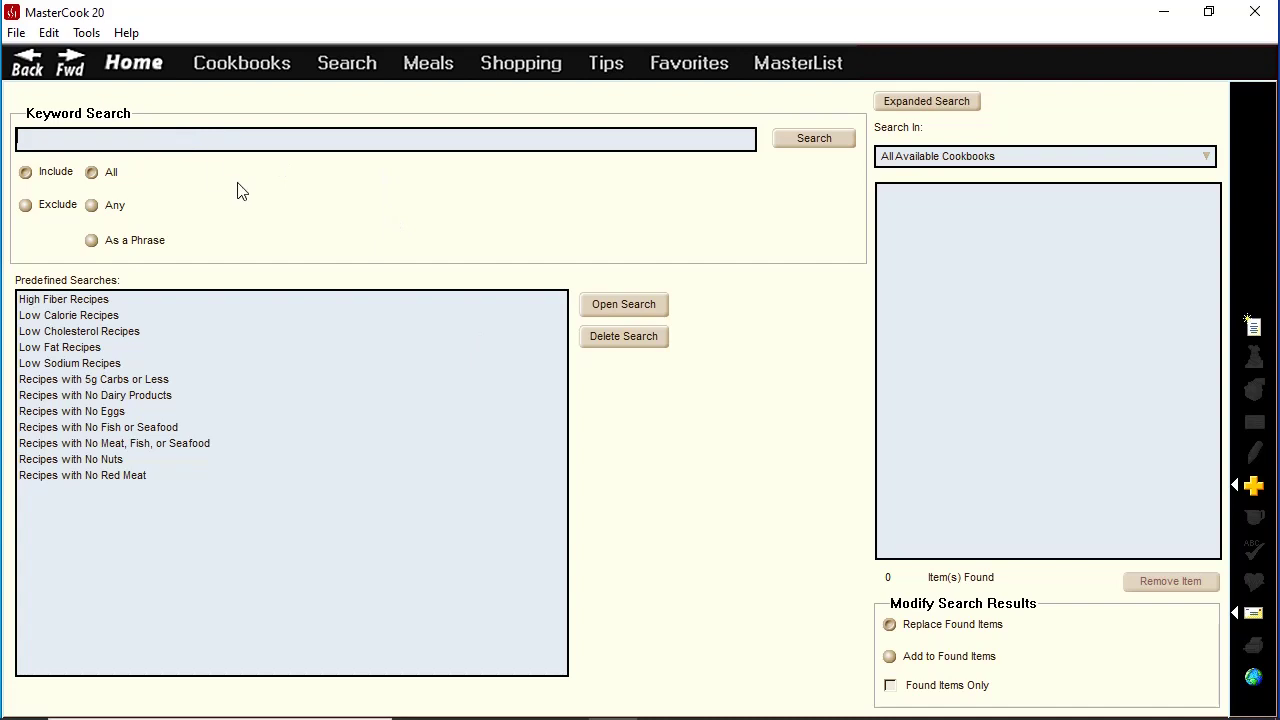
click(952, 106)
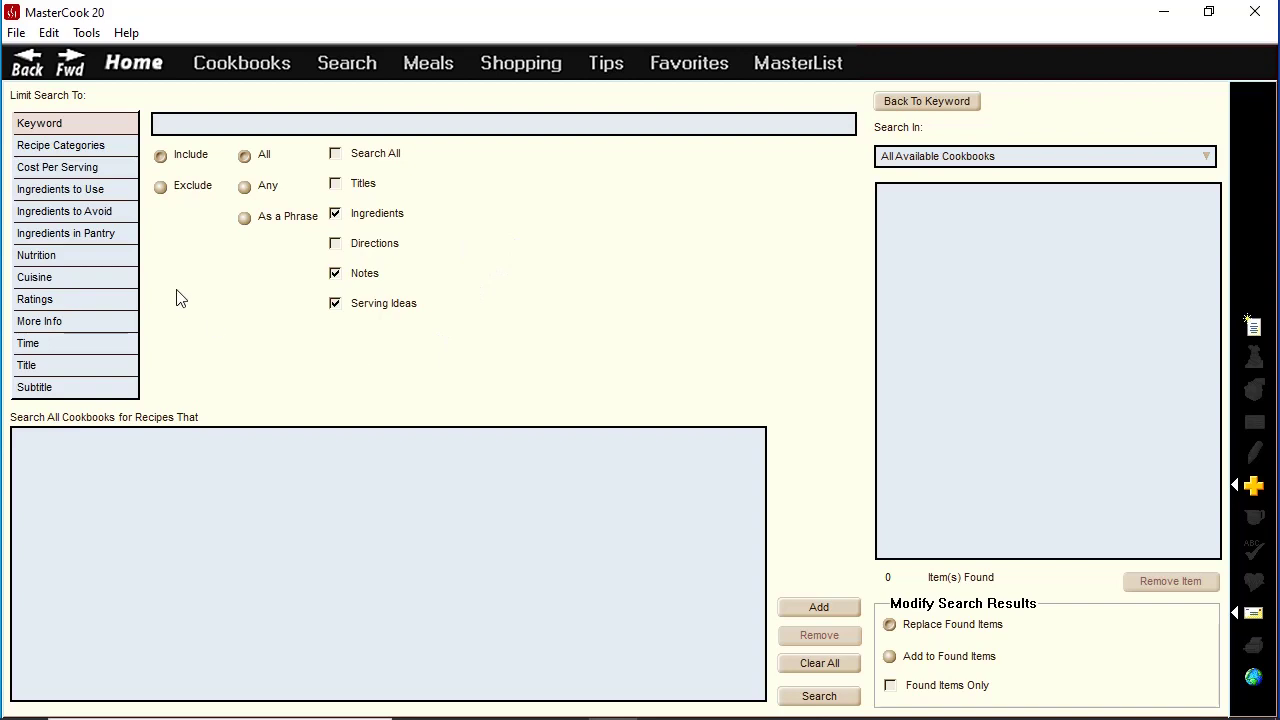
Try the Nutrition, Ingredients to Use and Ingredients to Avoid search filters
click(67, 255)
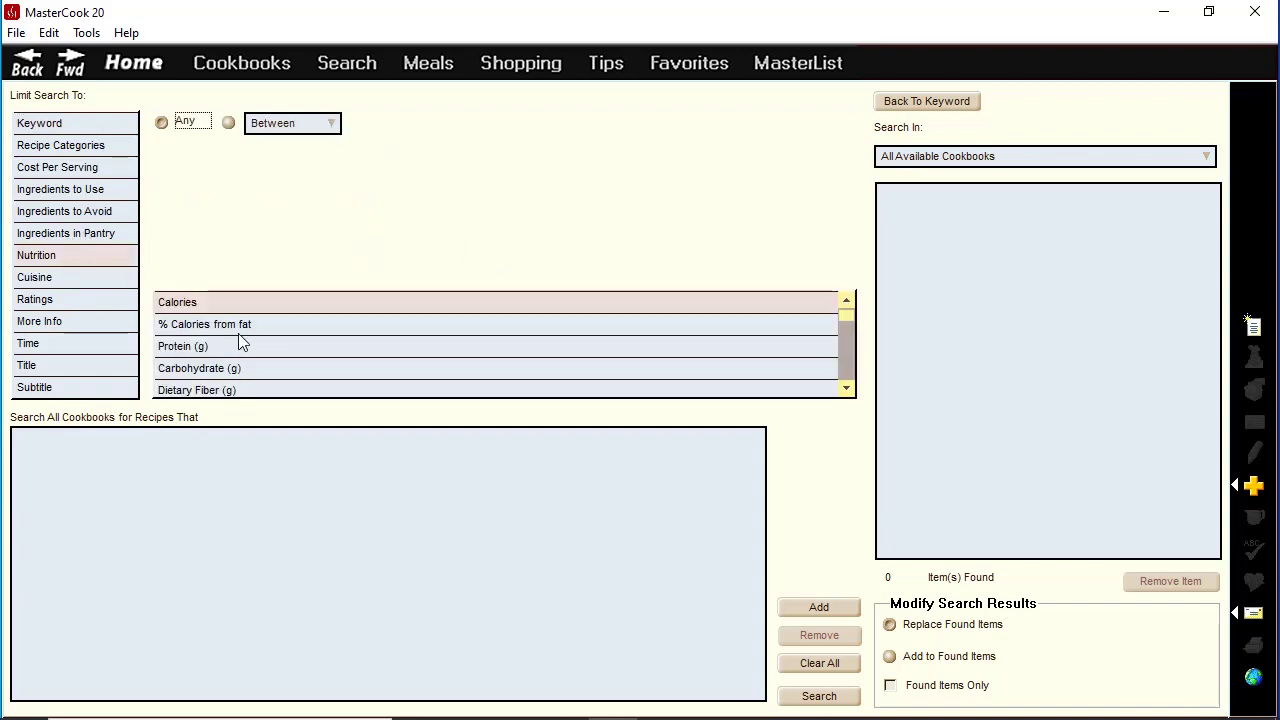
click(72, 192)
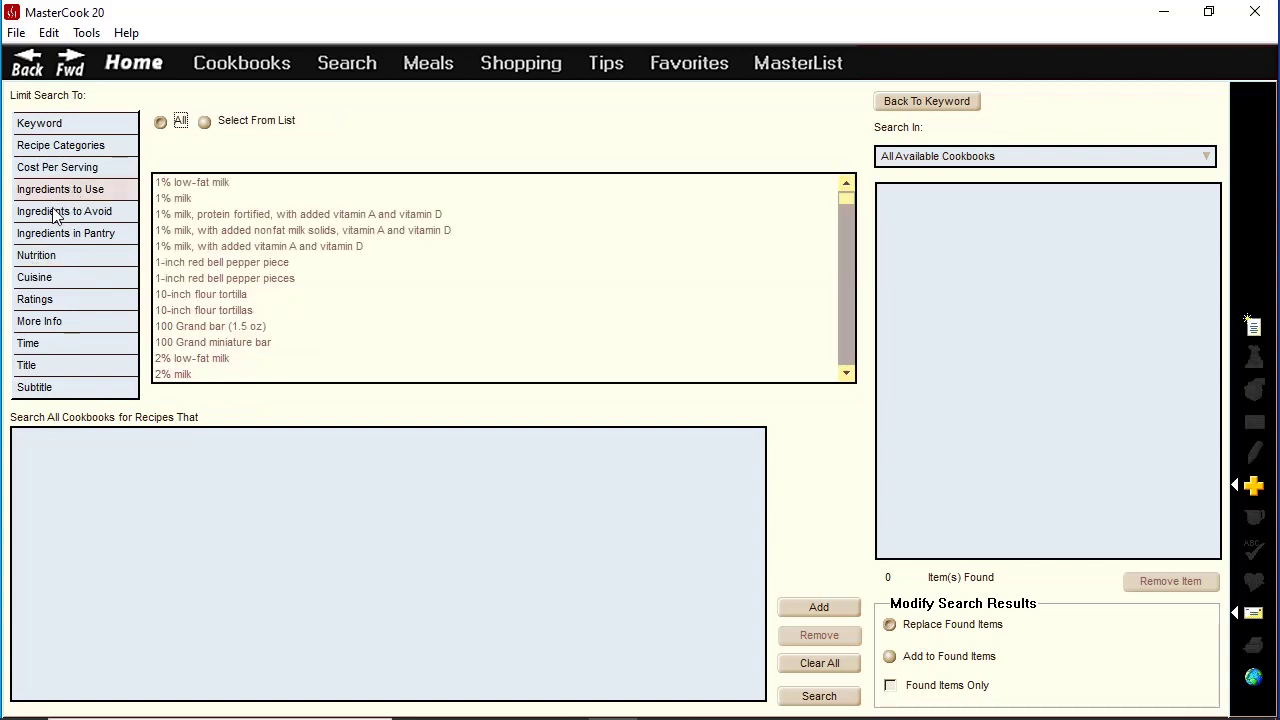
click(58, 212)
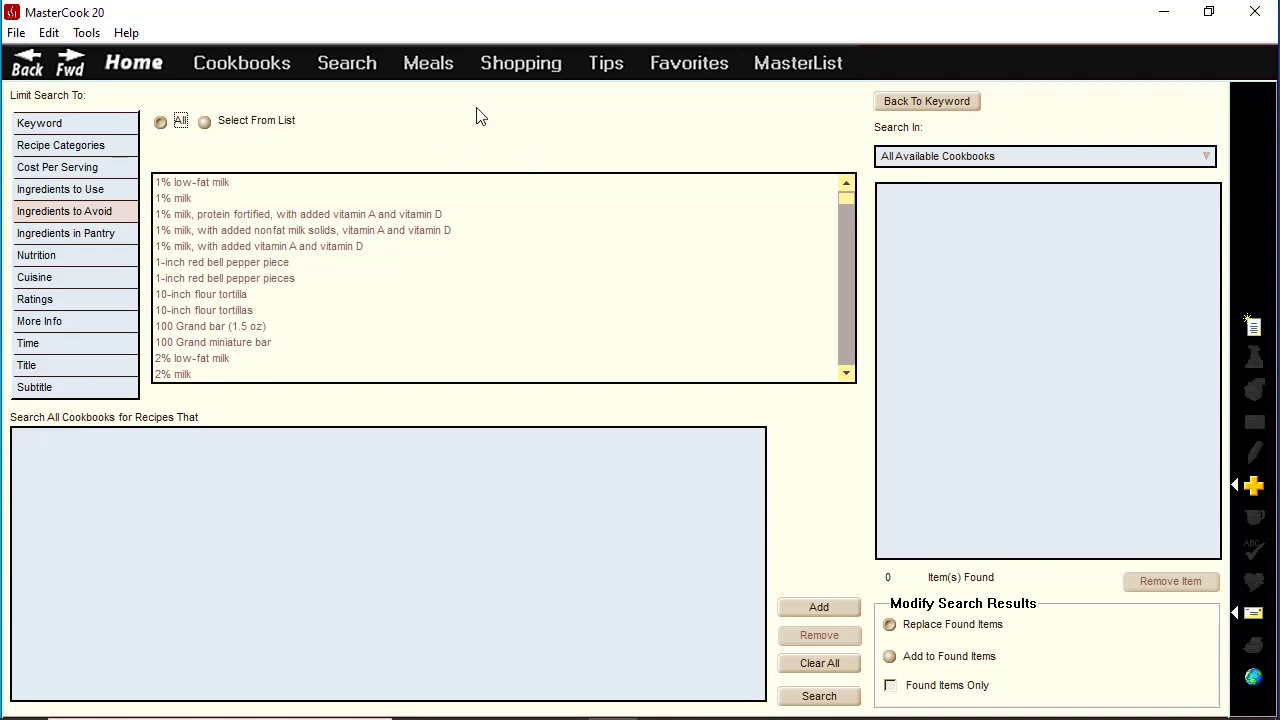
click(443, 62)
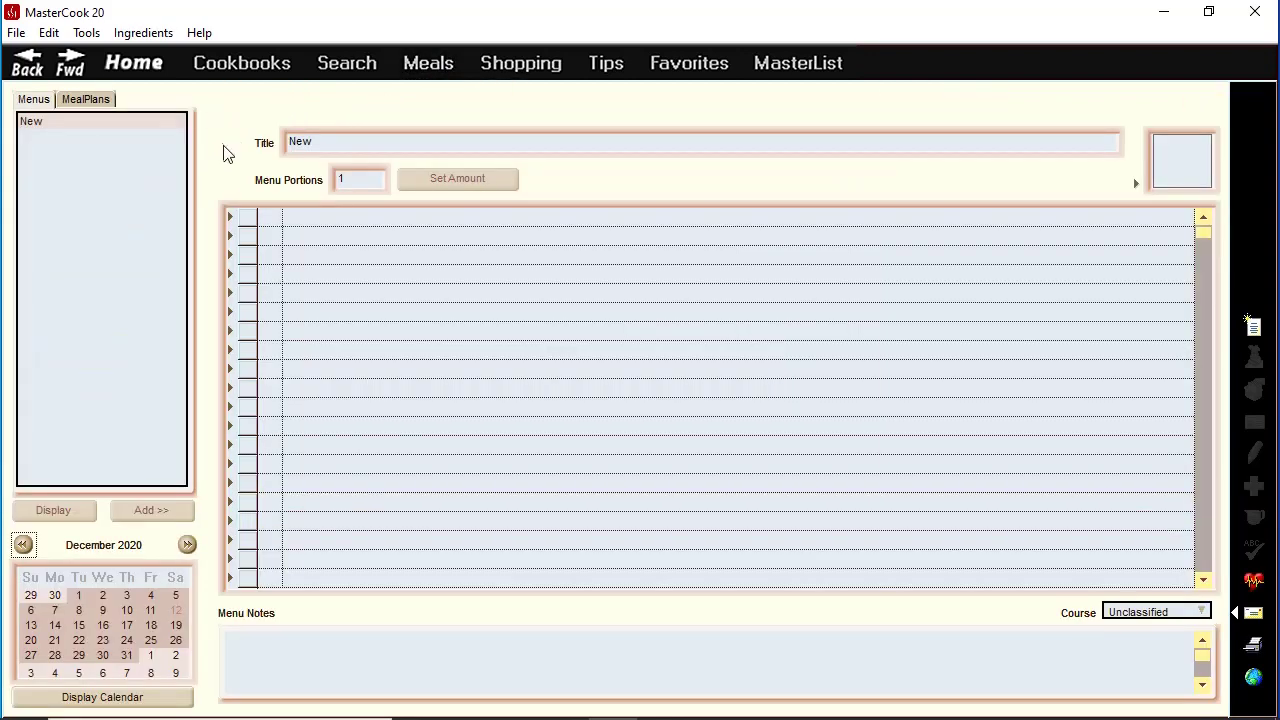
Browse the menu and meal plan lists, then open the New meal plan
click(80, 104)
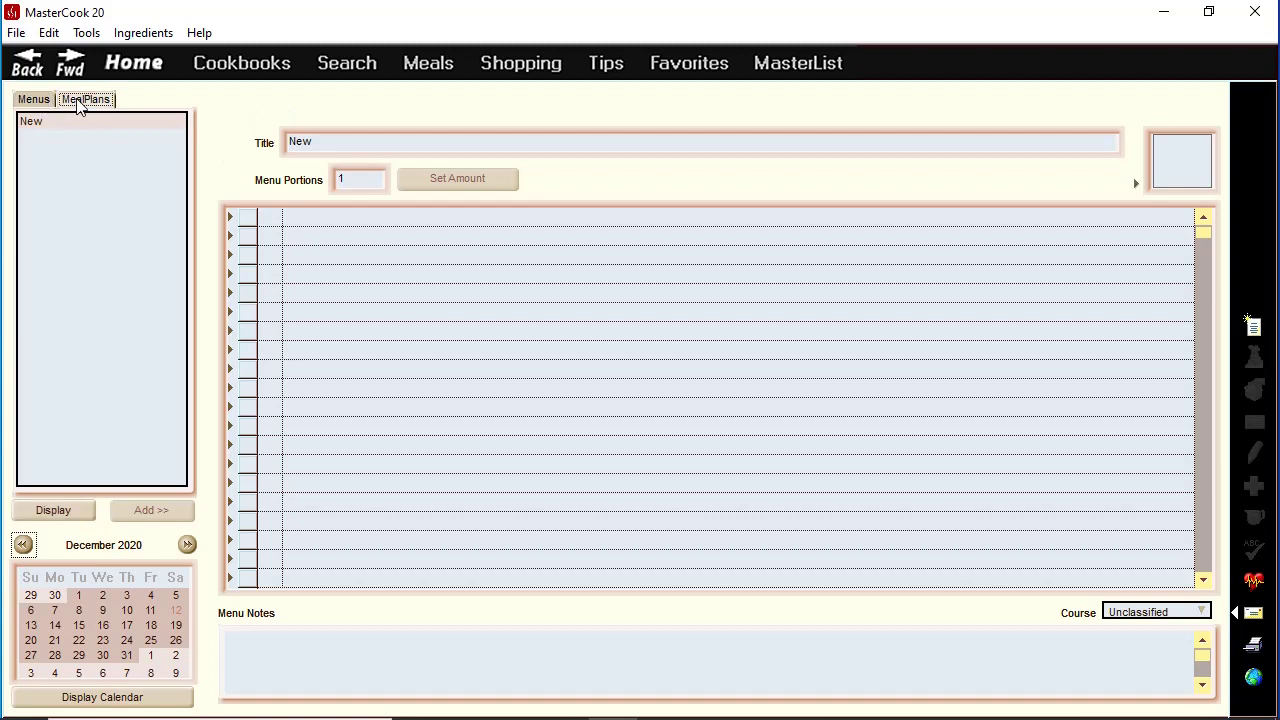
click(34, 104)
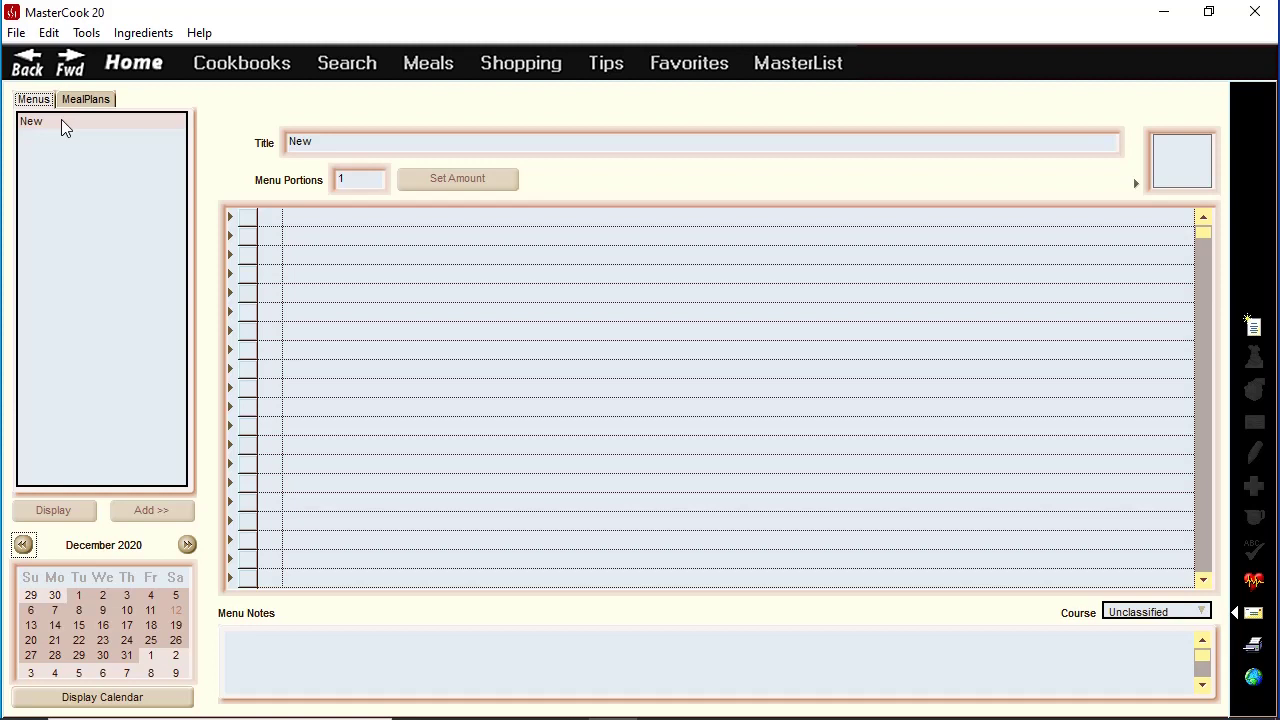
click(88, 100)
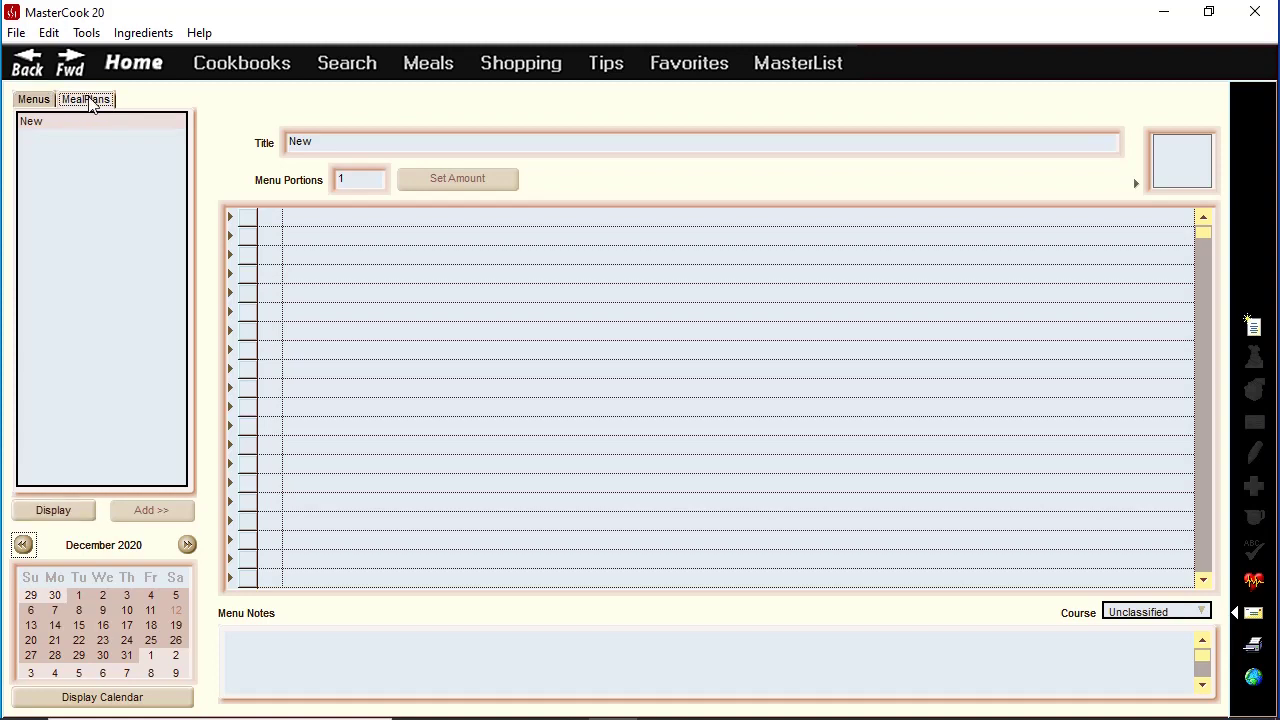
click(44, 121)
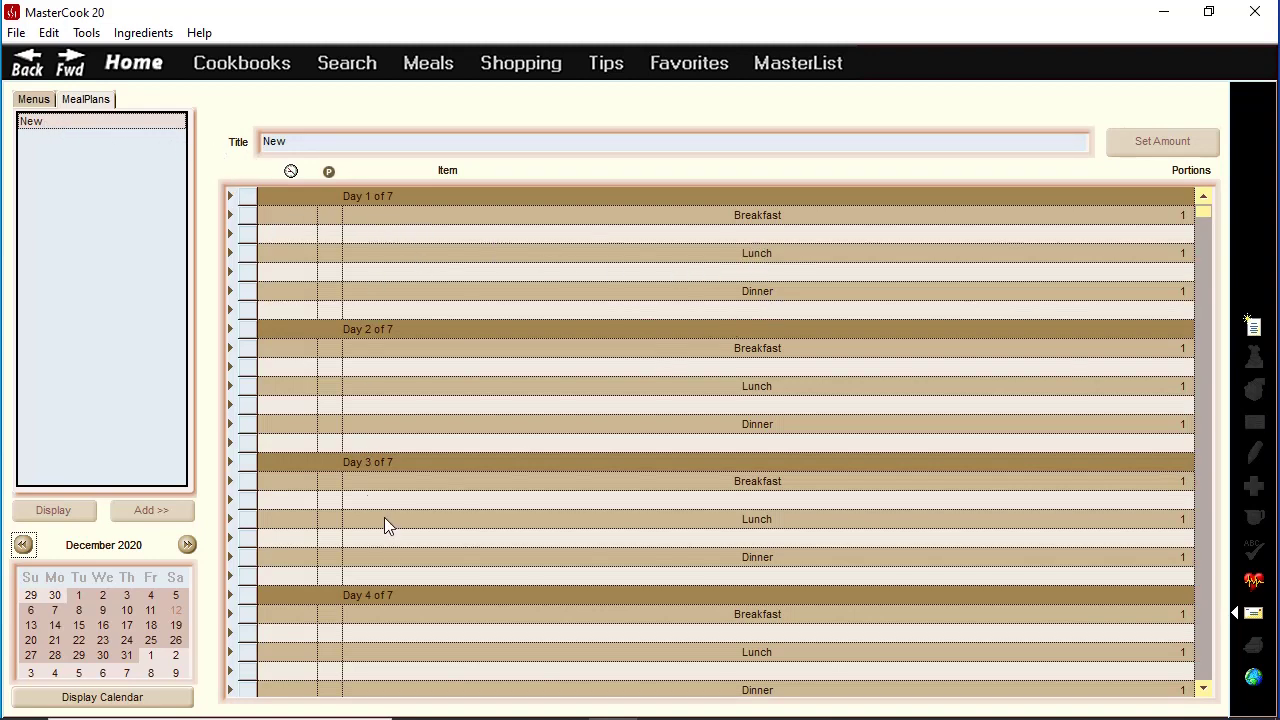
Add orange, amount 1 per serving, under Day 1 Breakfast of the New meal plan
click(231, 236)
click(317, 249)
text(orange)
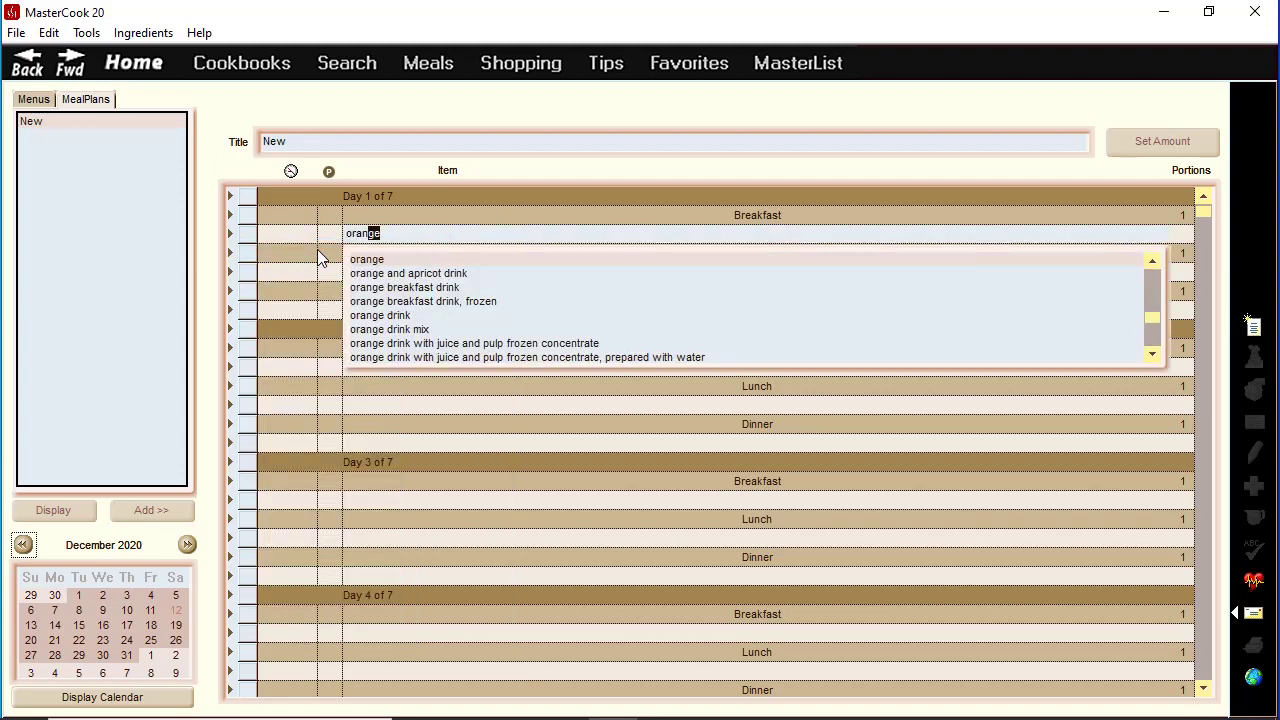
key(Return)
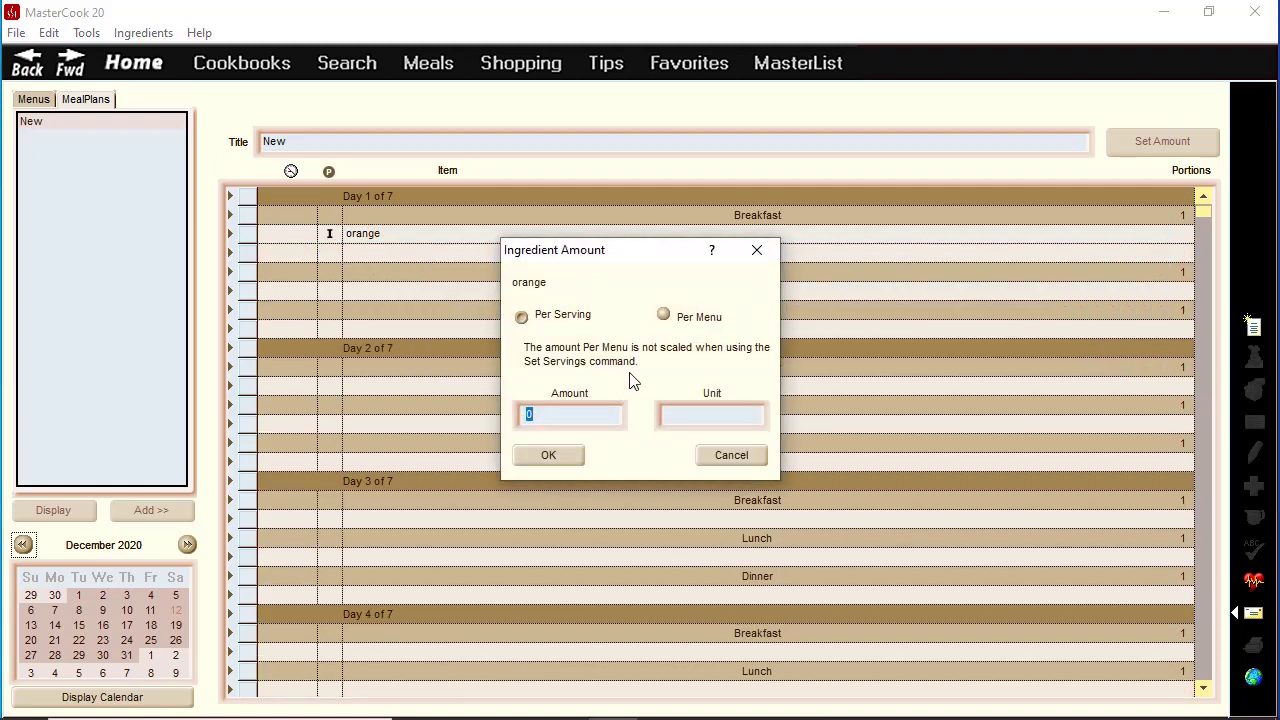
text(1)
click(571, 455)
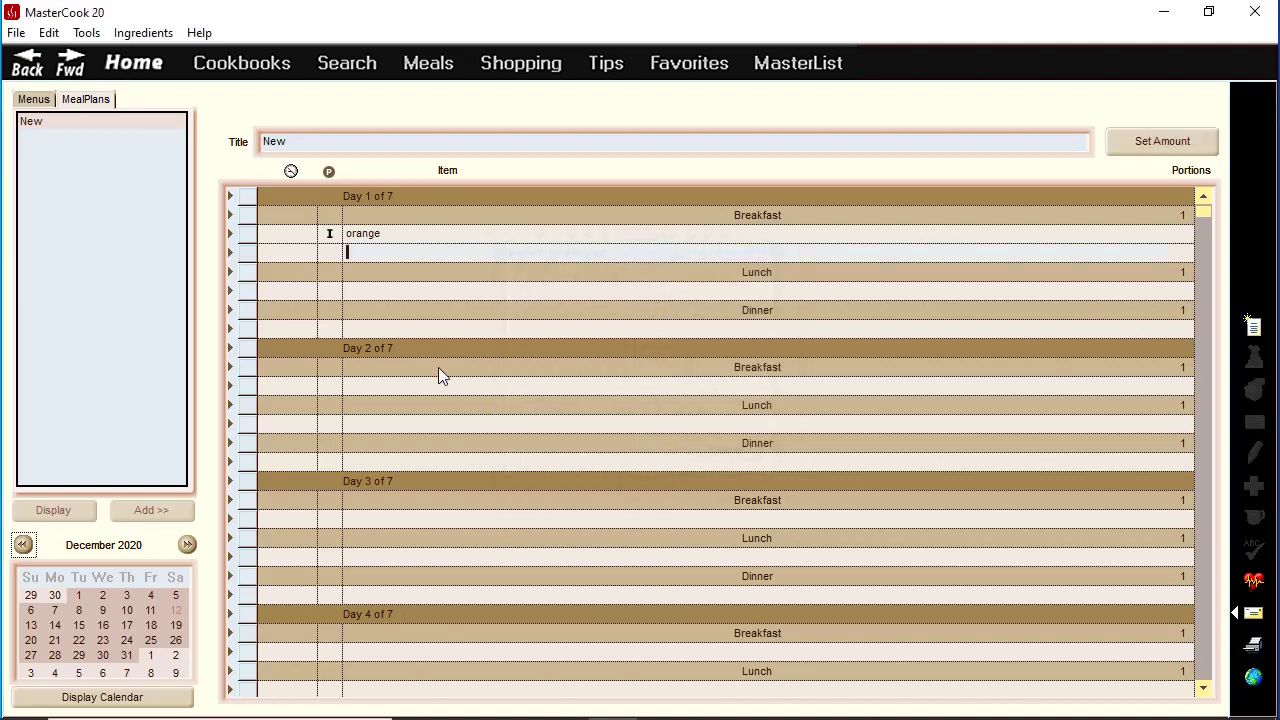
right_click(231, 251)
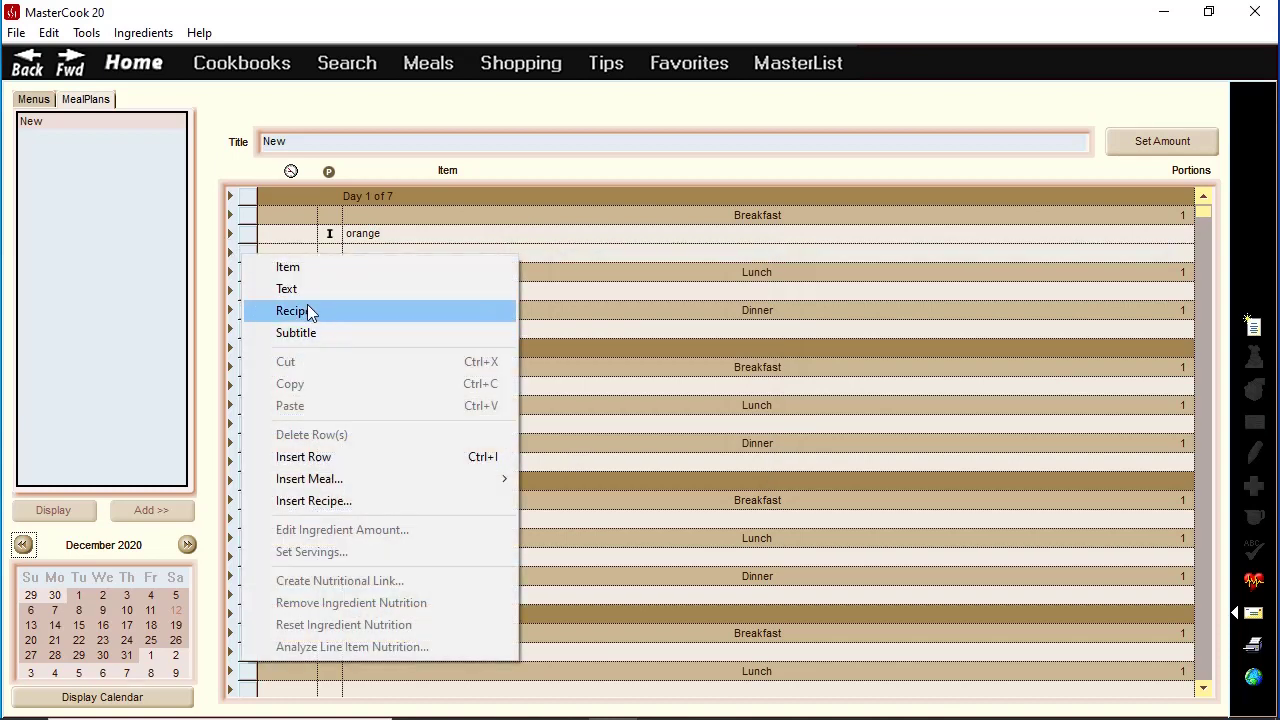
click(449, 231)
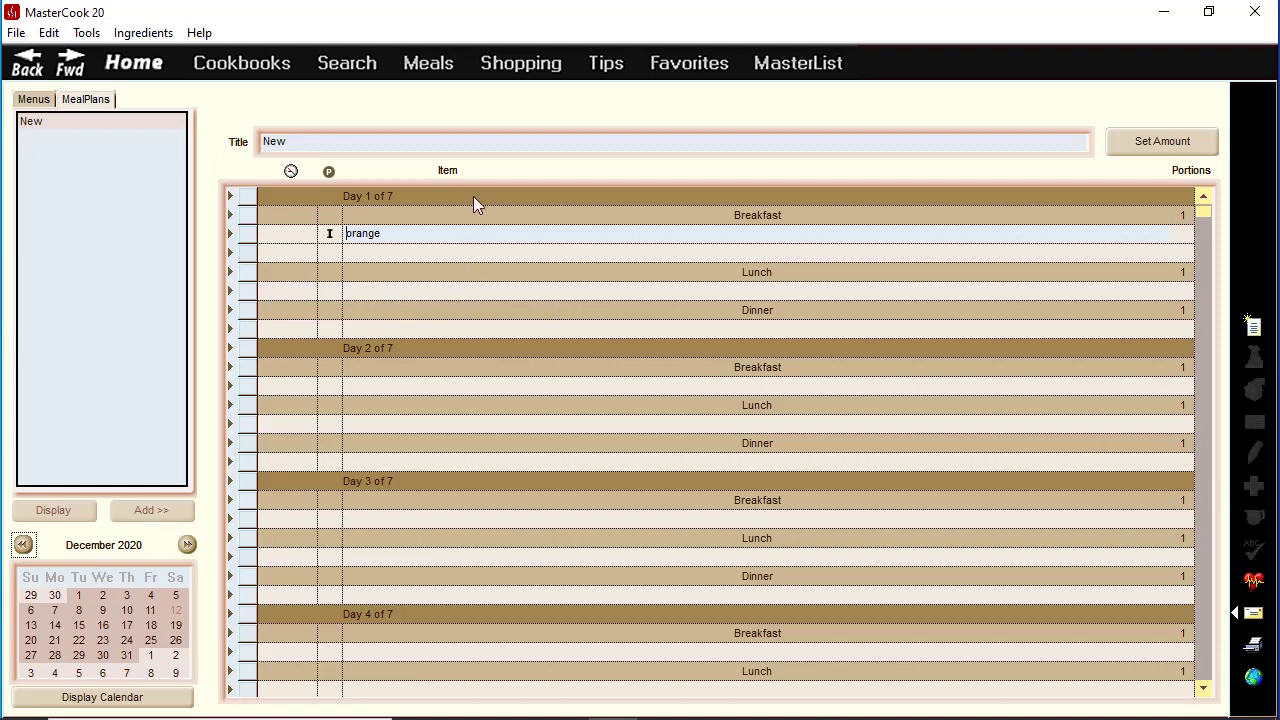
click(521, 63)
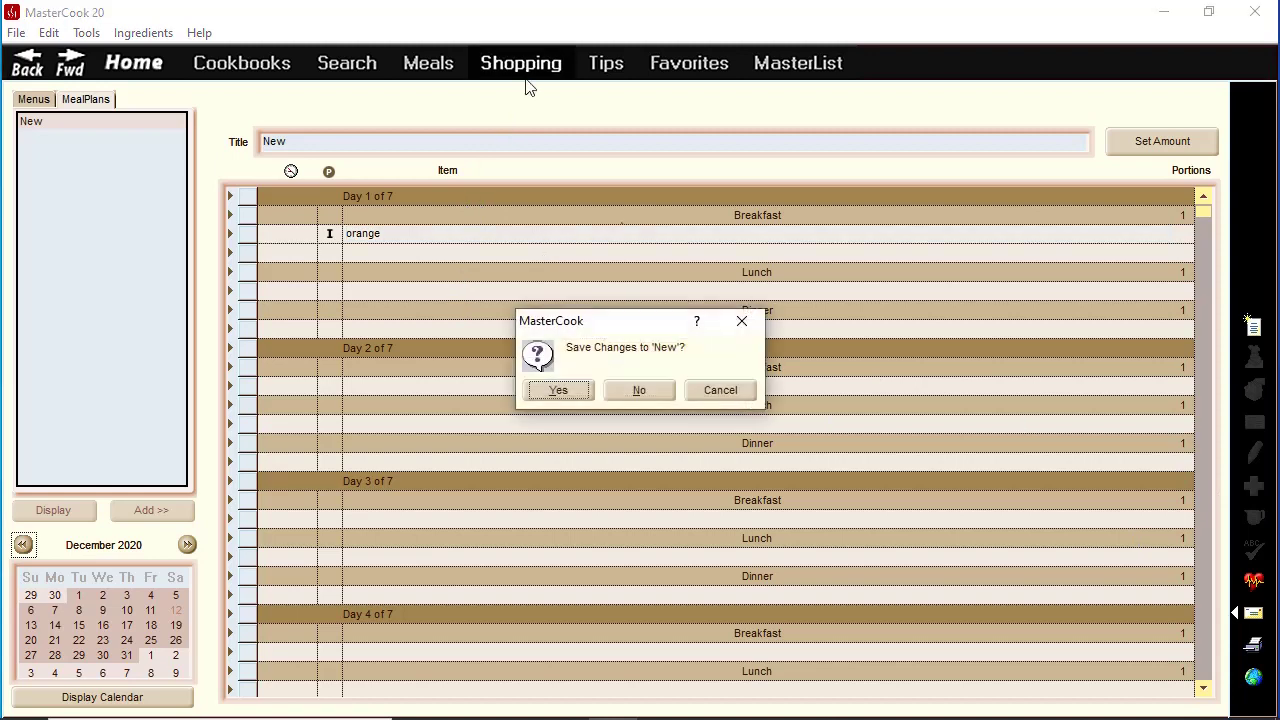
Discard the meal plan changes and view the Pantry before returning to the shopping list
click(650, 393)
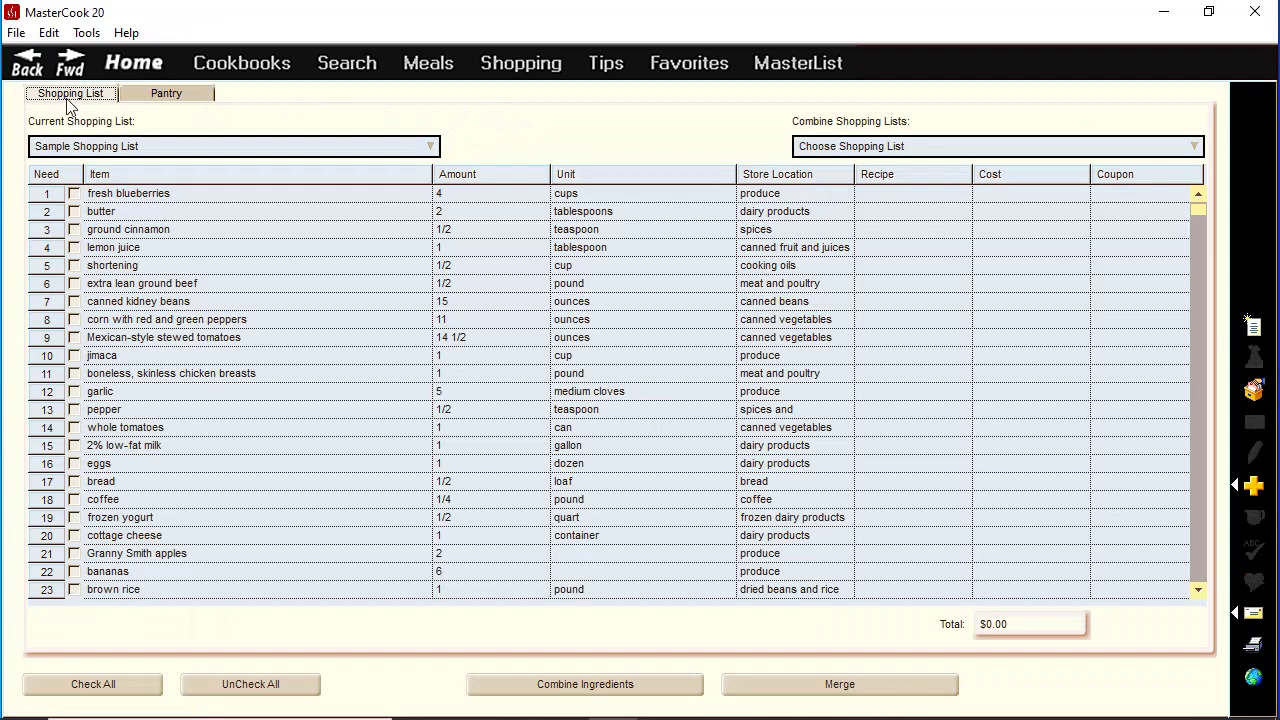
click(156, 97)
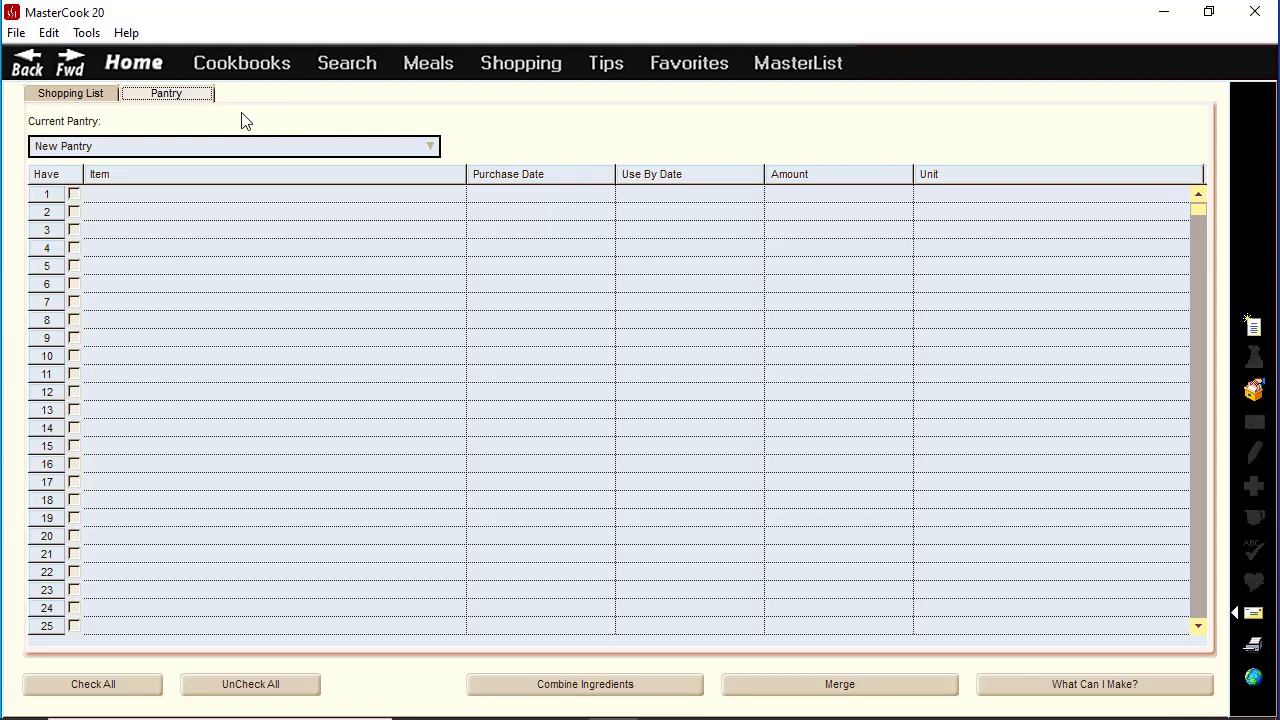
click(90, 95)
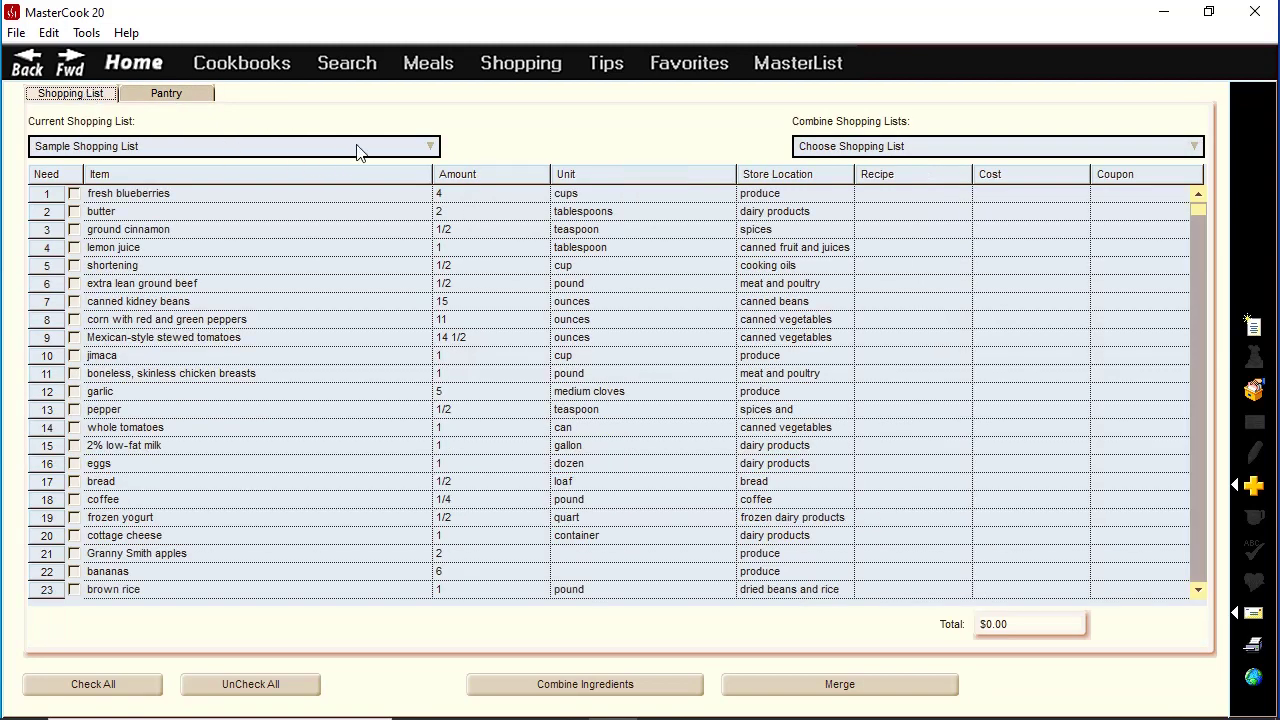
Sort the Sample Shopping List by Item and Store Location, leaving it unsaved
click(250, 175)
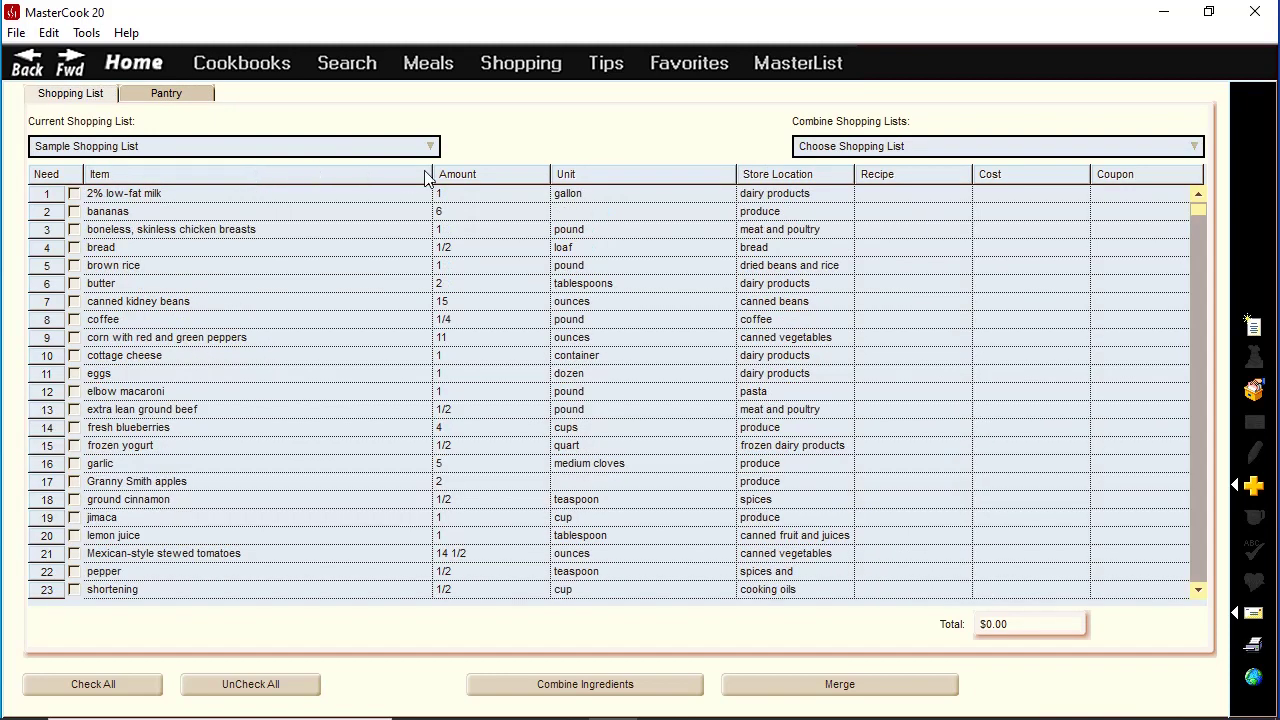
click(770, 177)
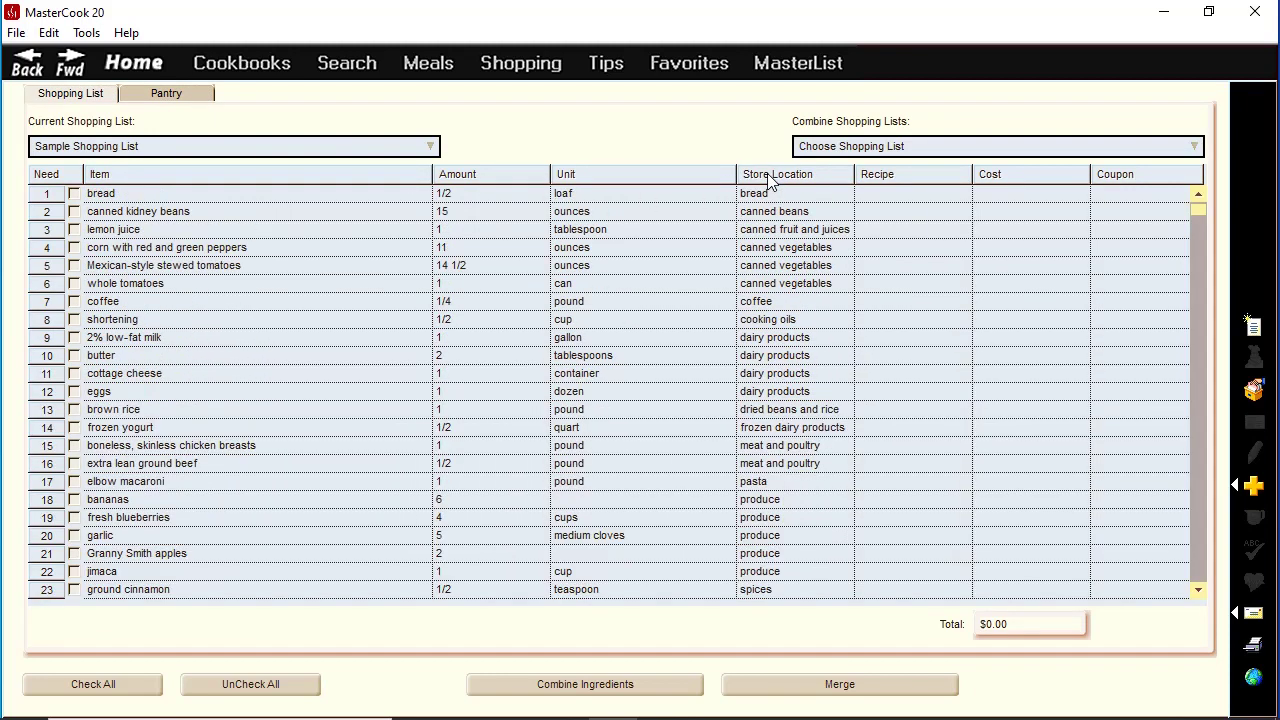
click(355, 175)
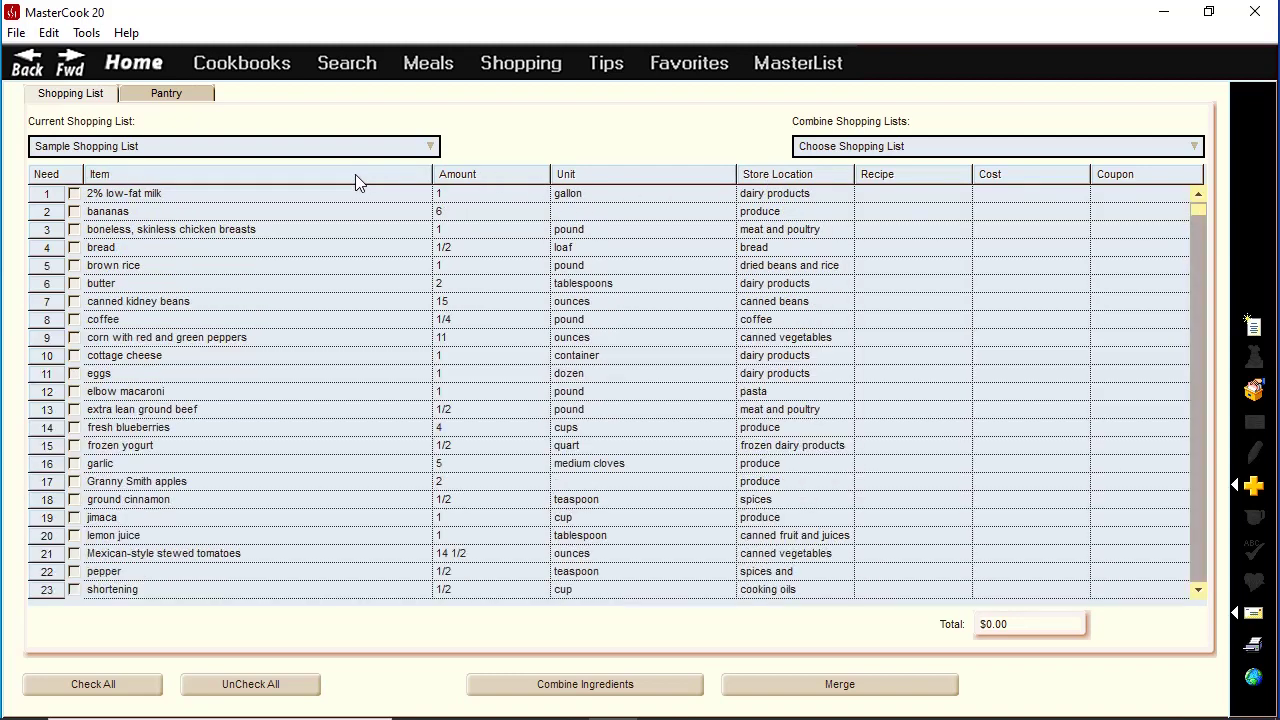
click(790, 176)
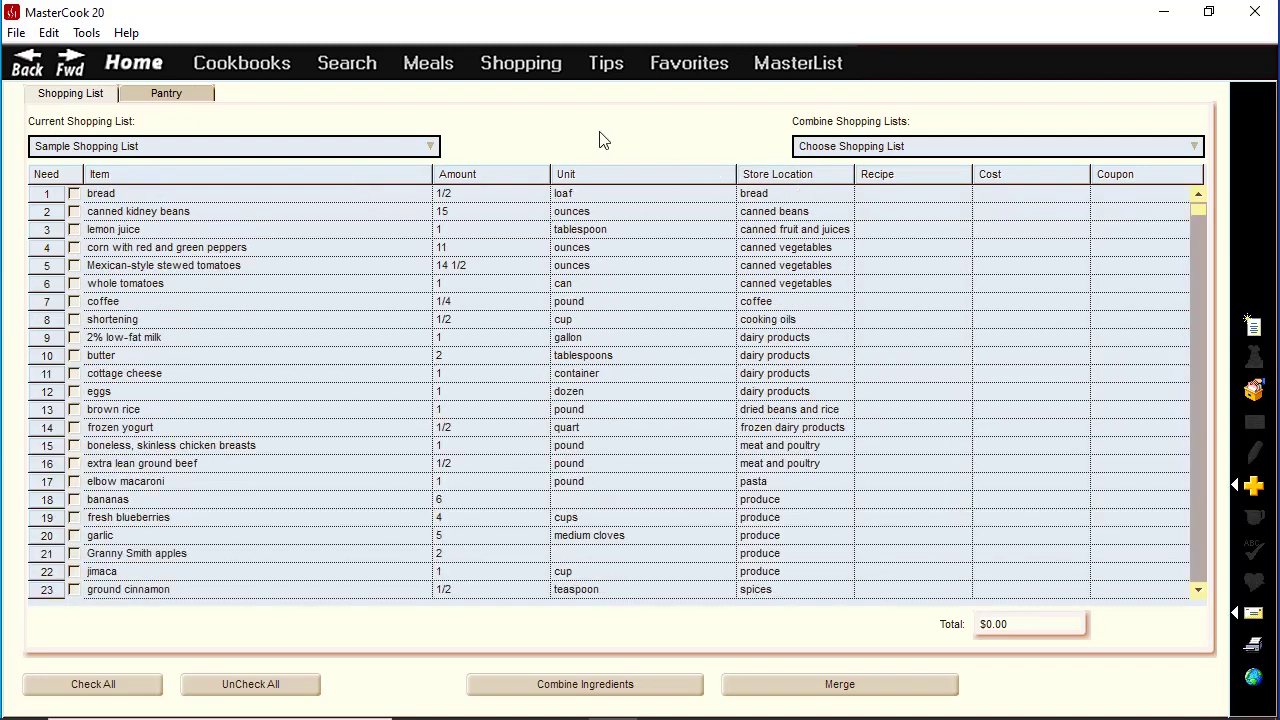
click(609, 66)
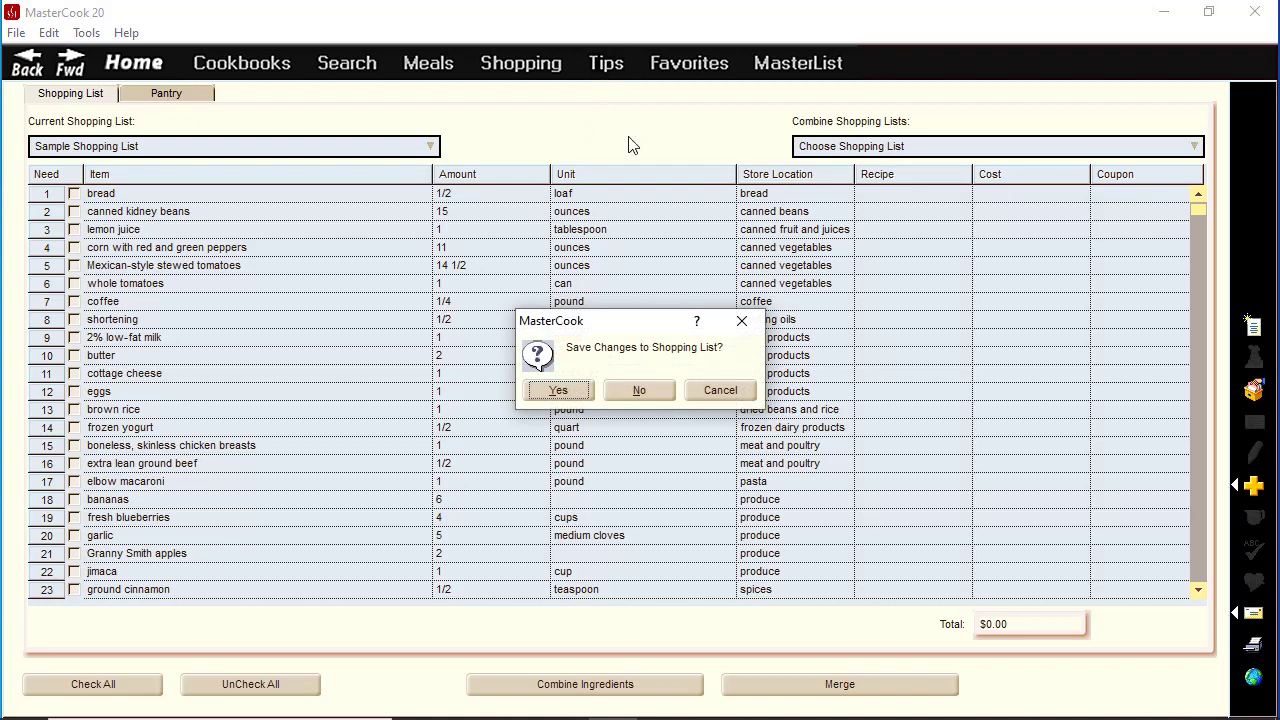
click(630, 391)
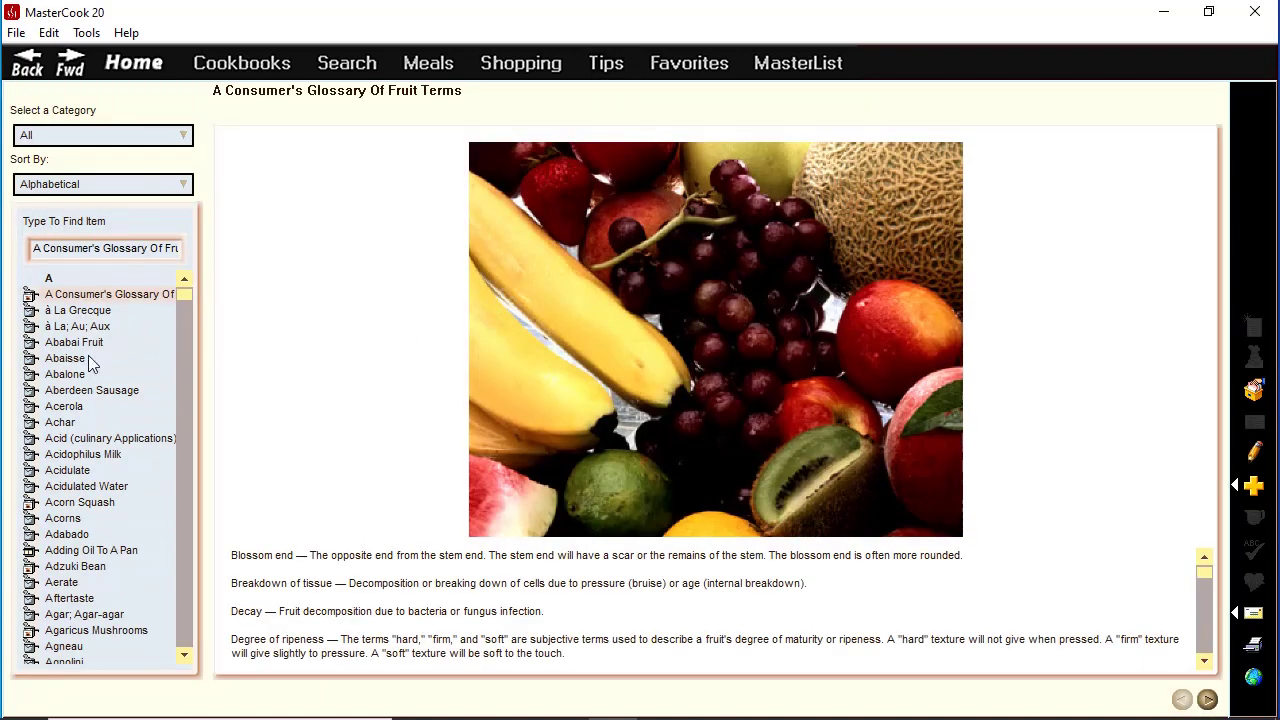
View the Ababai Fruit, Abaisse and Acorn Squash glossary entries, then go to Favorites
click(66, 344)
click(63, 361)
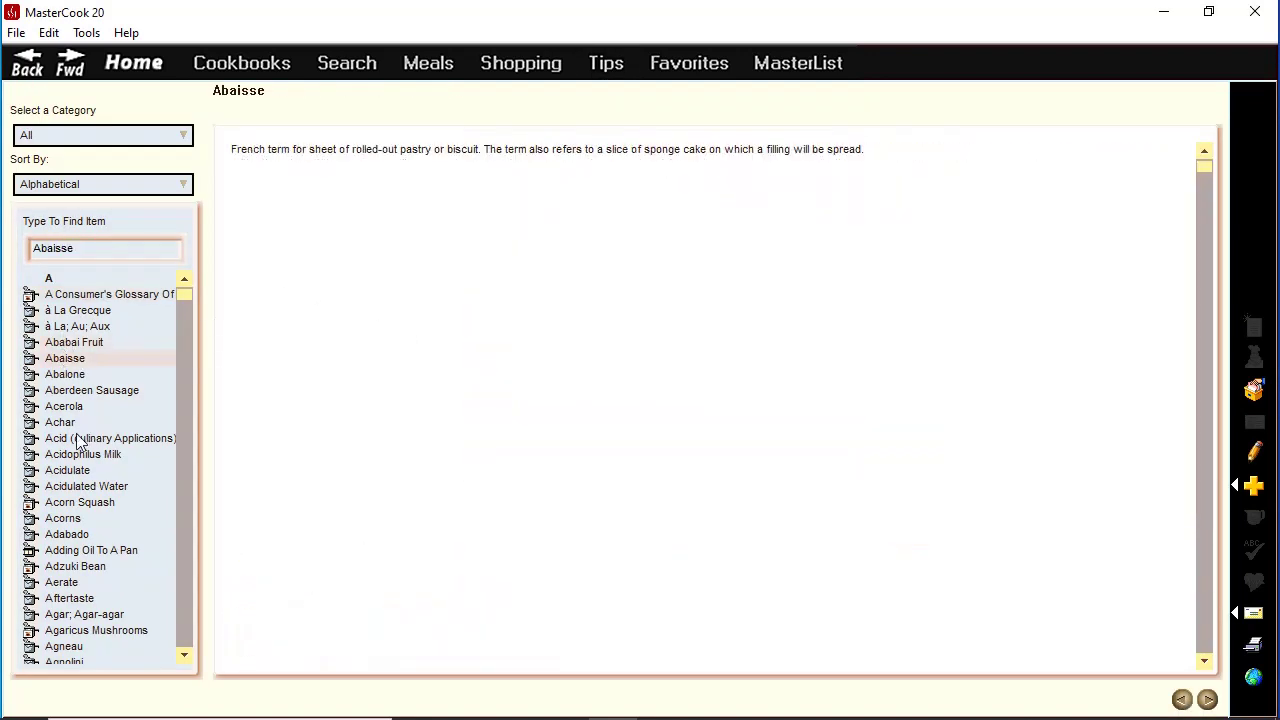
click(79, 503)
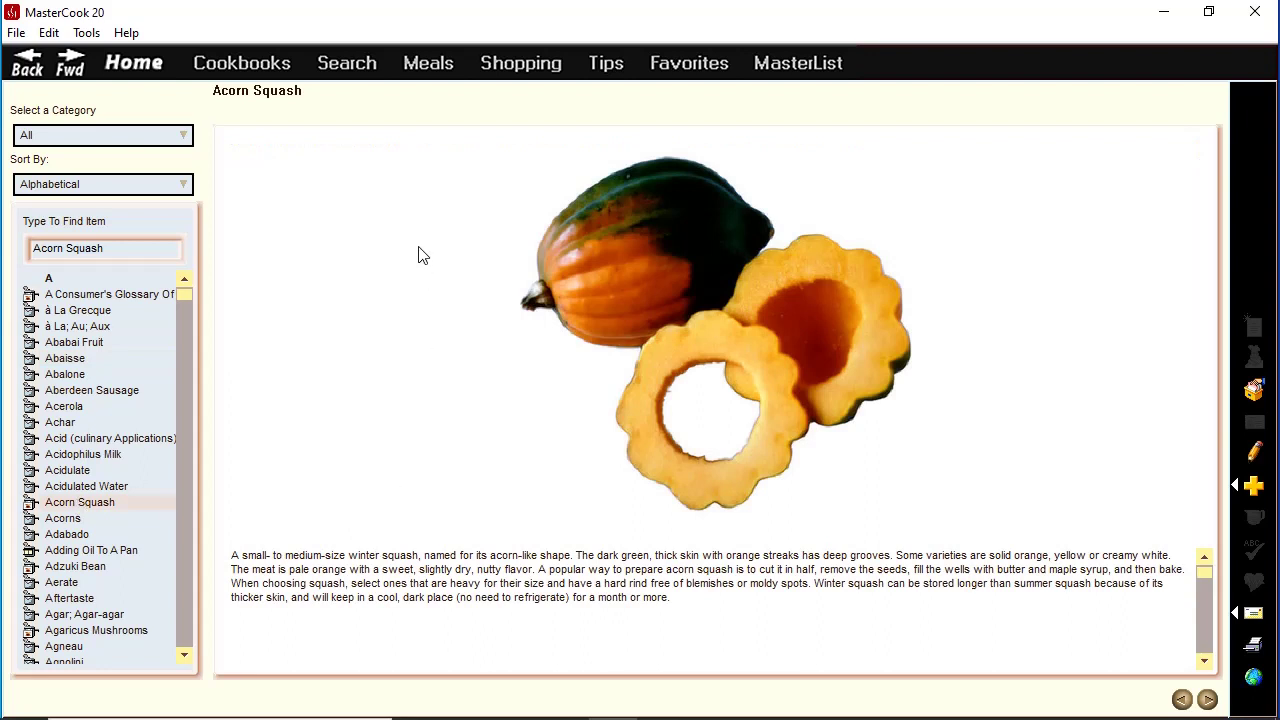
click(693, 70)
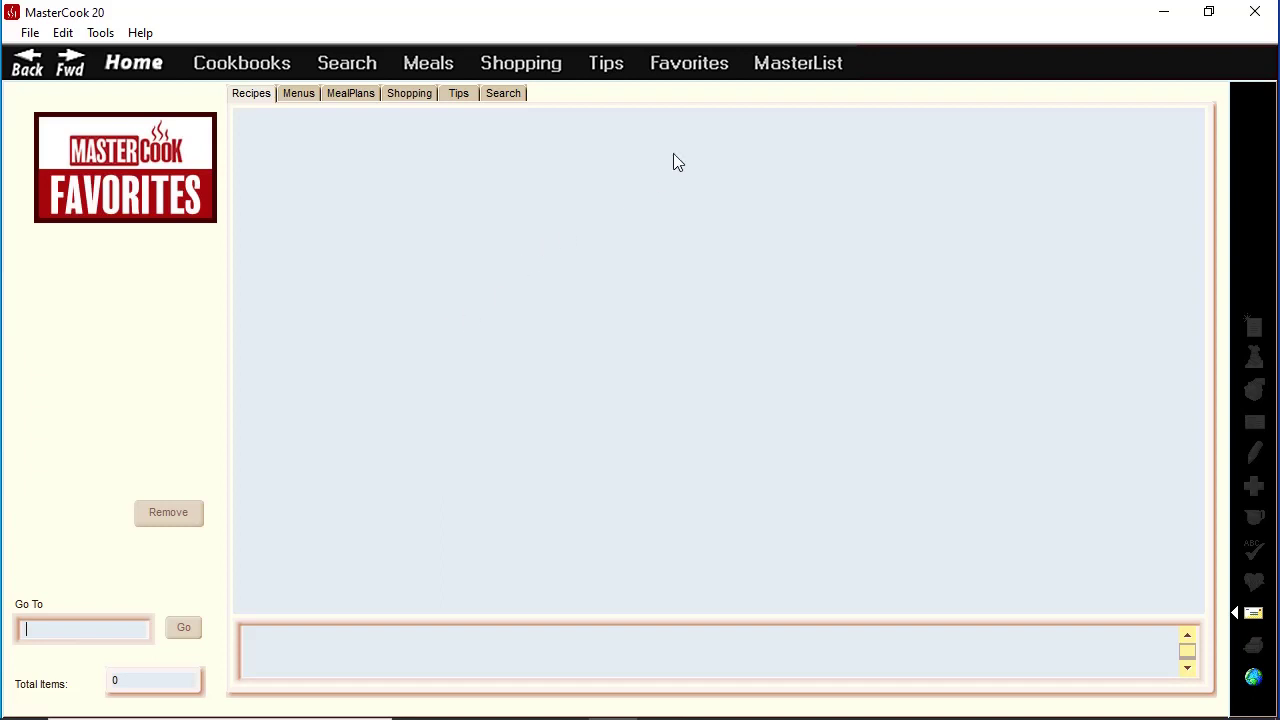
Open two stacked MasterList windows listing all recipes in My Cookbook and Test
click(806, 64)
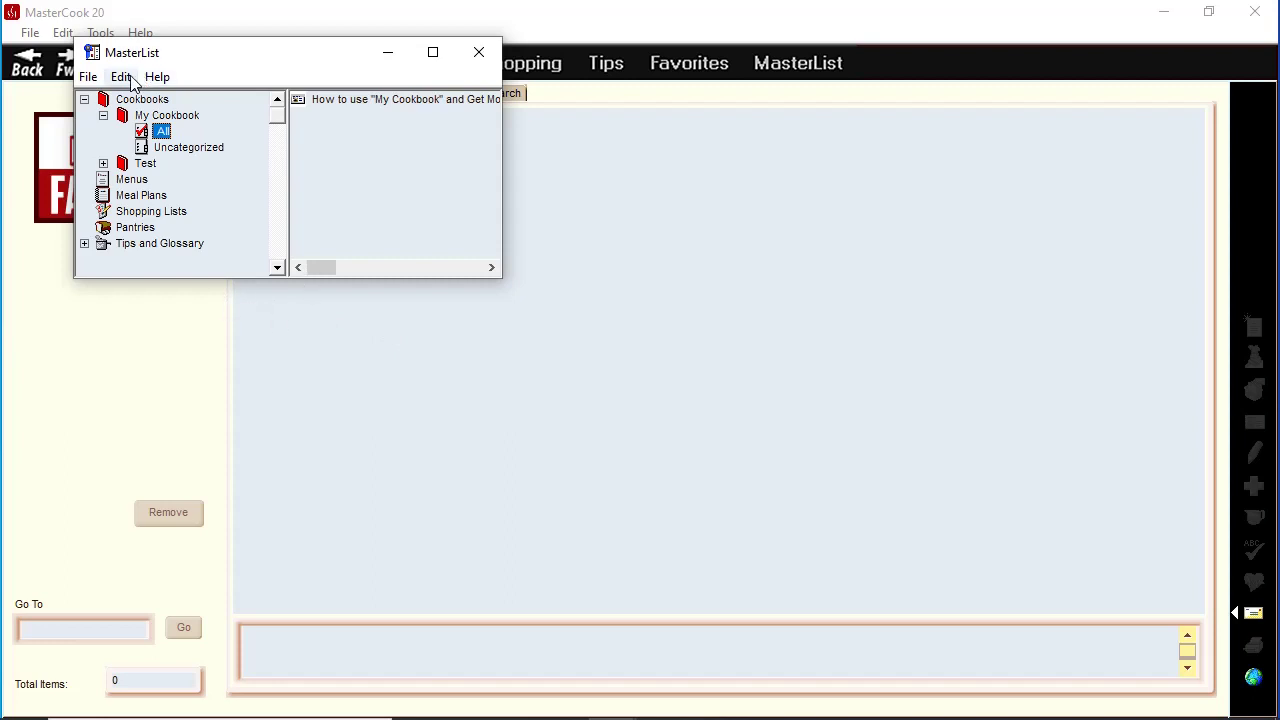
click(88, 77)
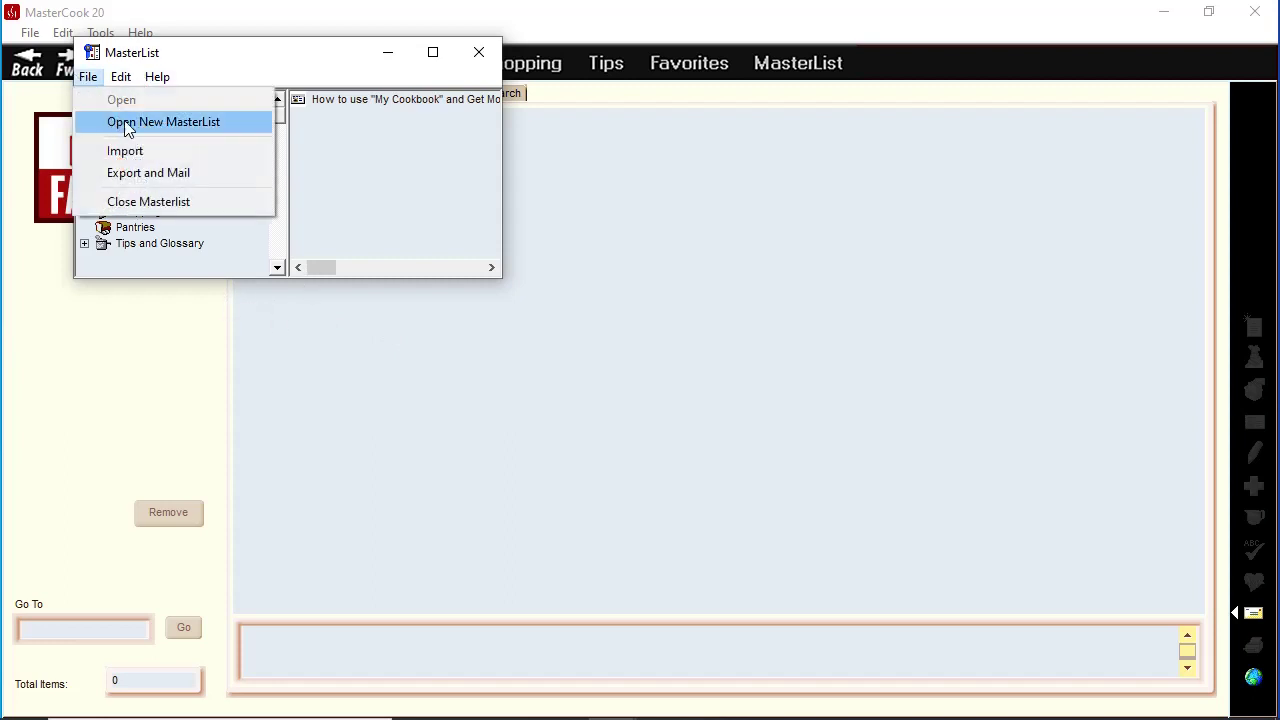
click(183, 122)
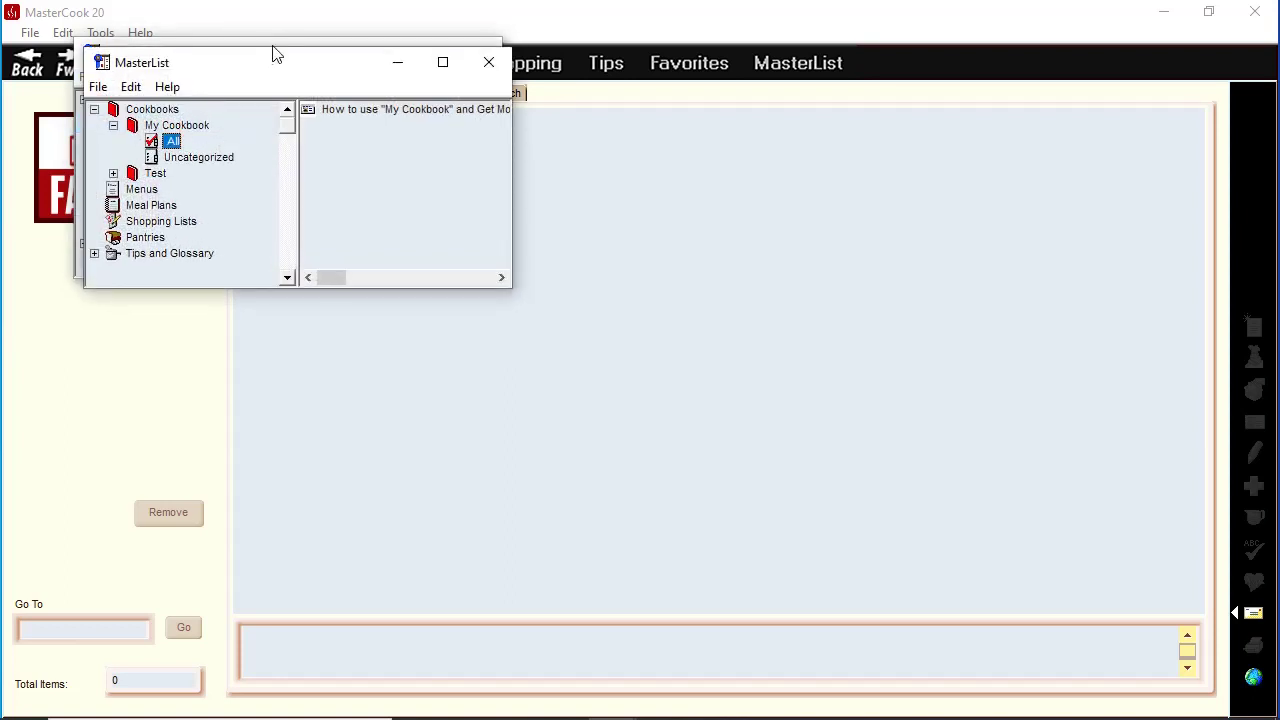
drag(270, 55, 263, 303)
click(152, 132)
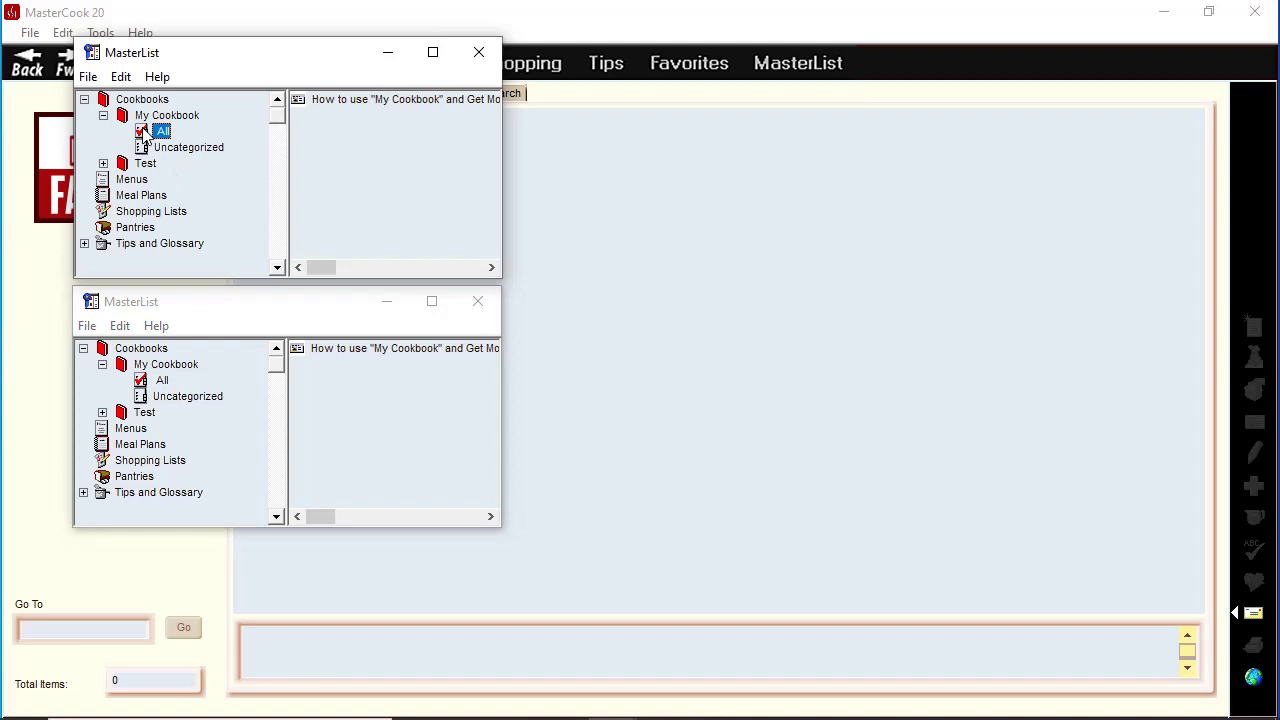
click(102, 412)
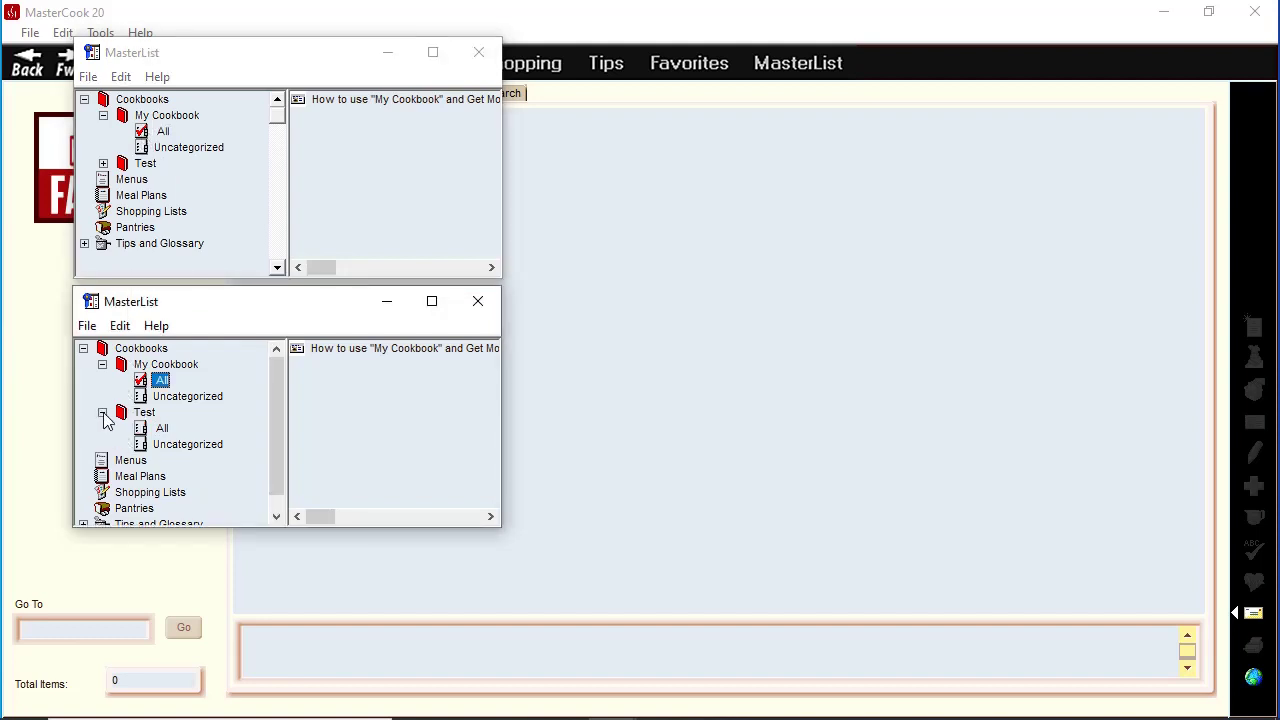
click(160, 428)
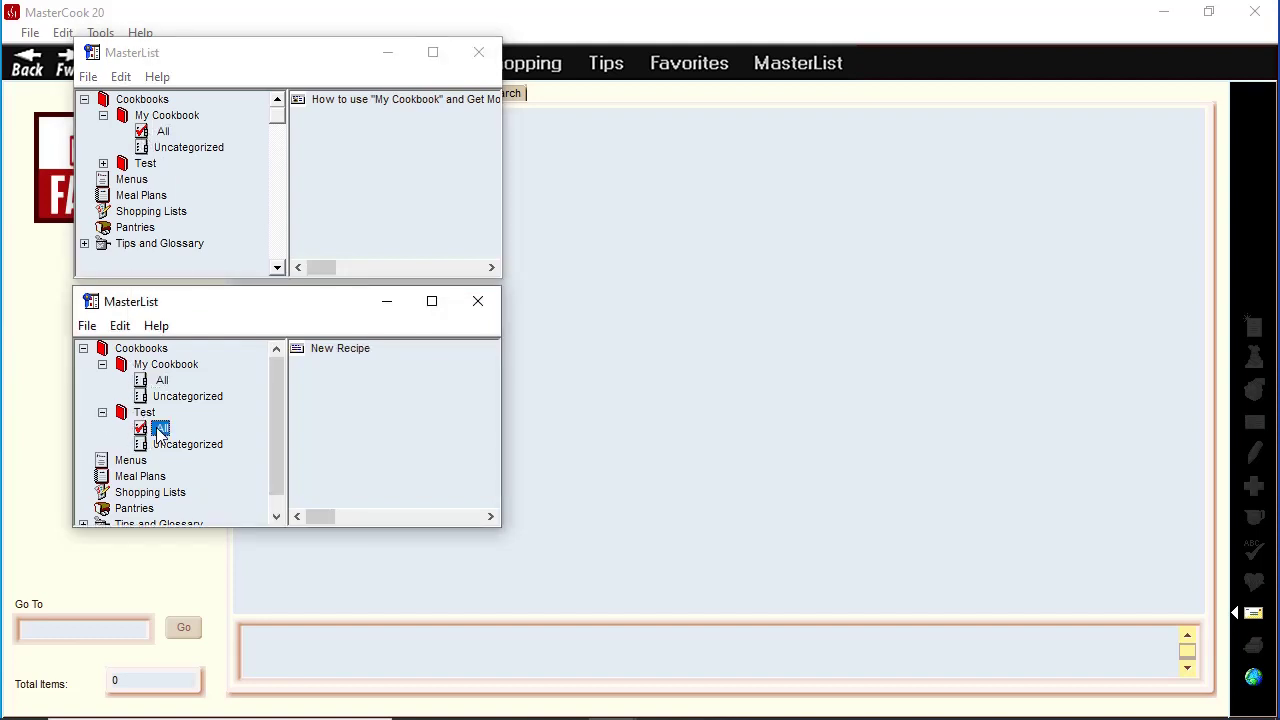
Copy New Recipe from Test into My Cookbook, then close both MasterList windows
click(355, 350)
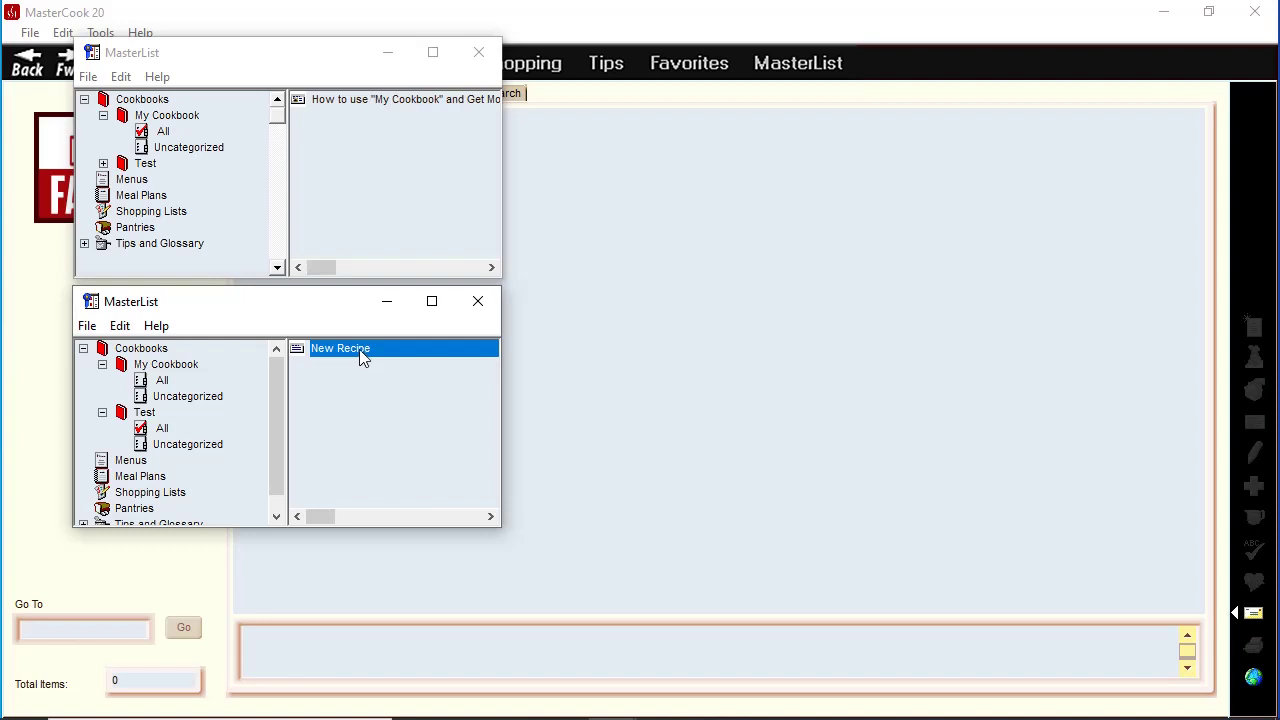
drag(359, 349, 392, 170)
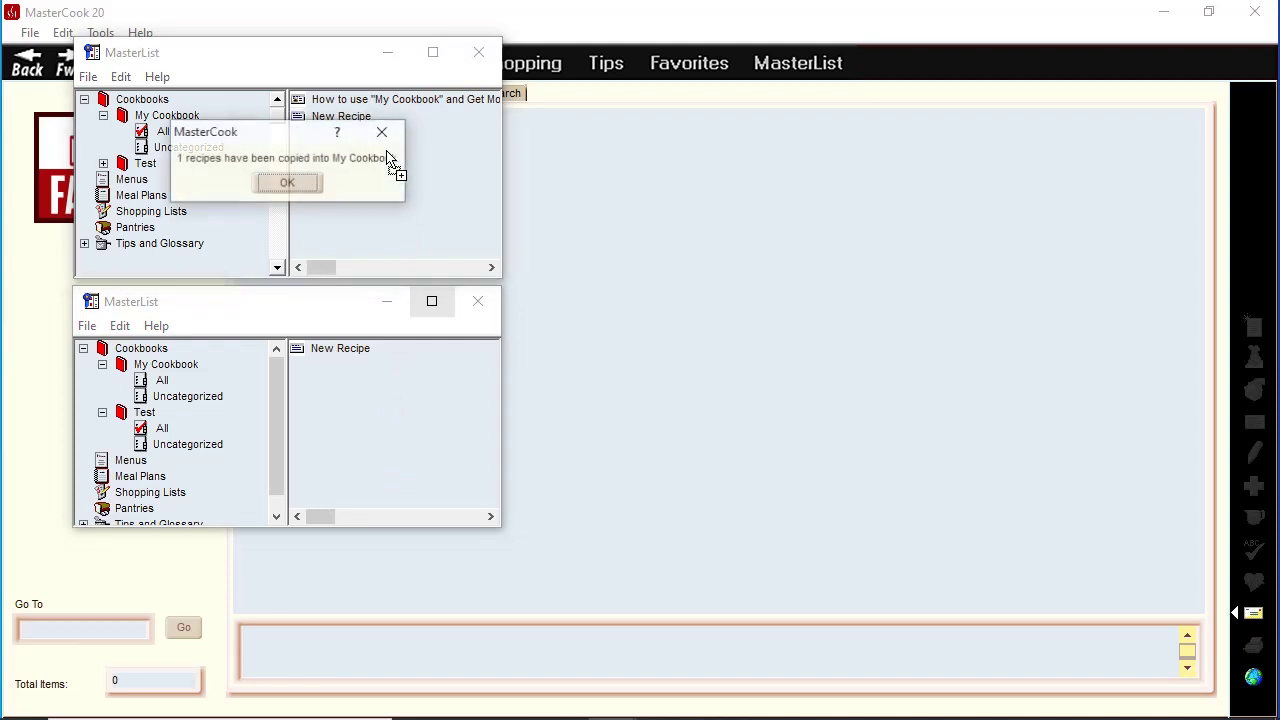
click(302, 185)
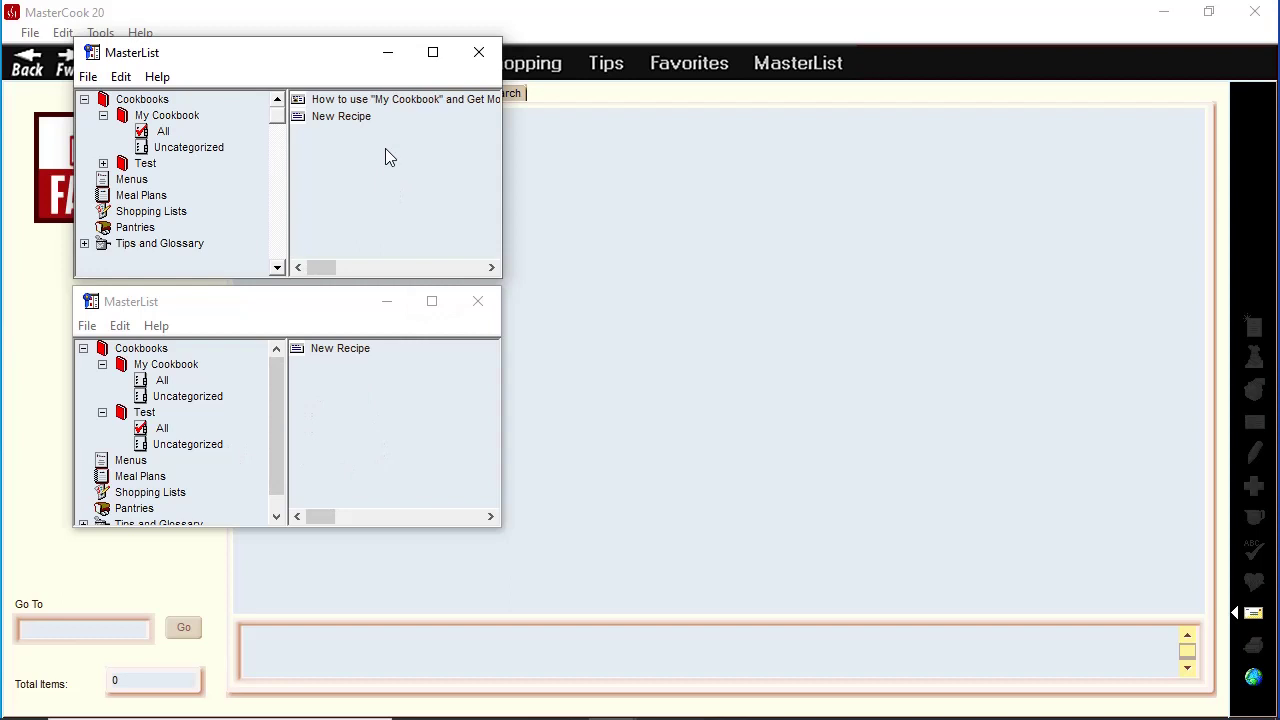
click(131, 460)
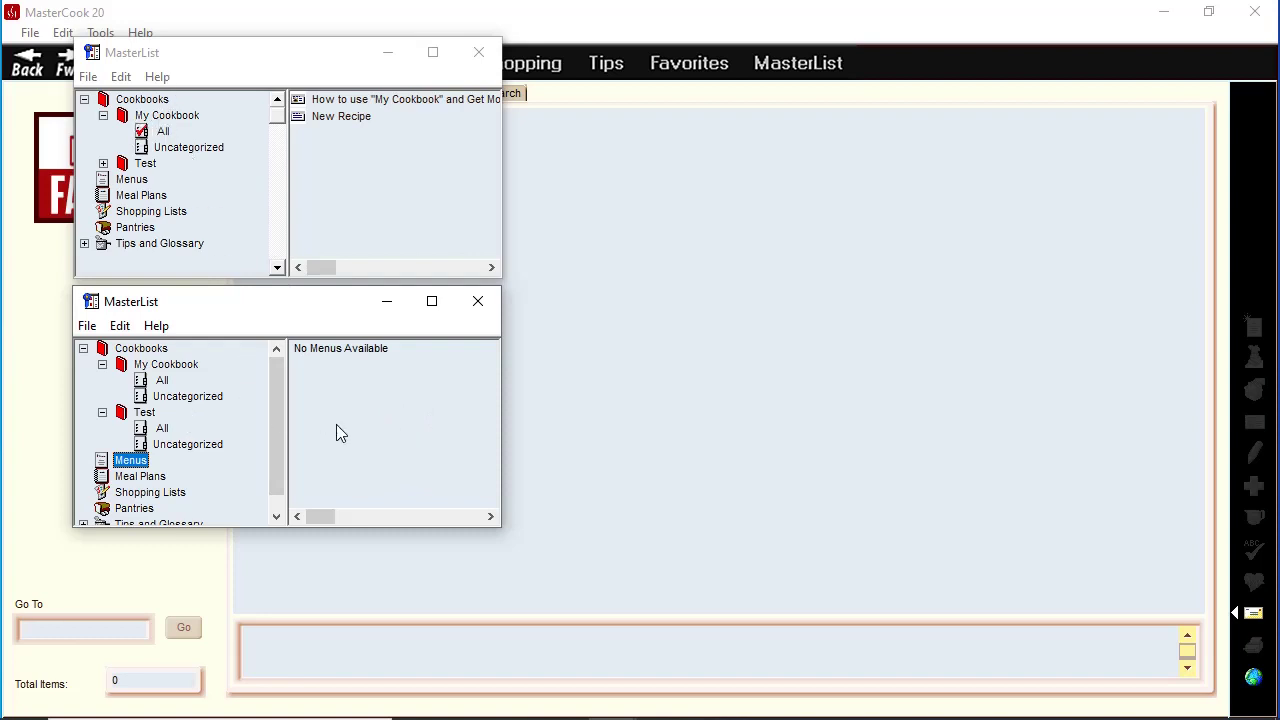
click(478, 301)
click(483, 52)
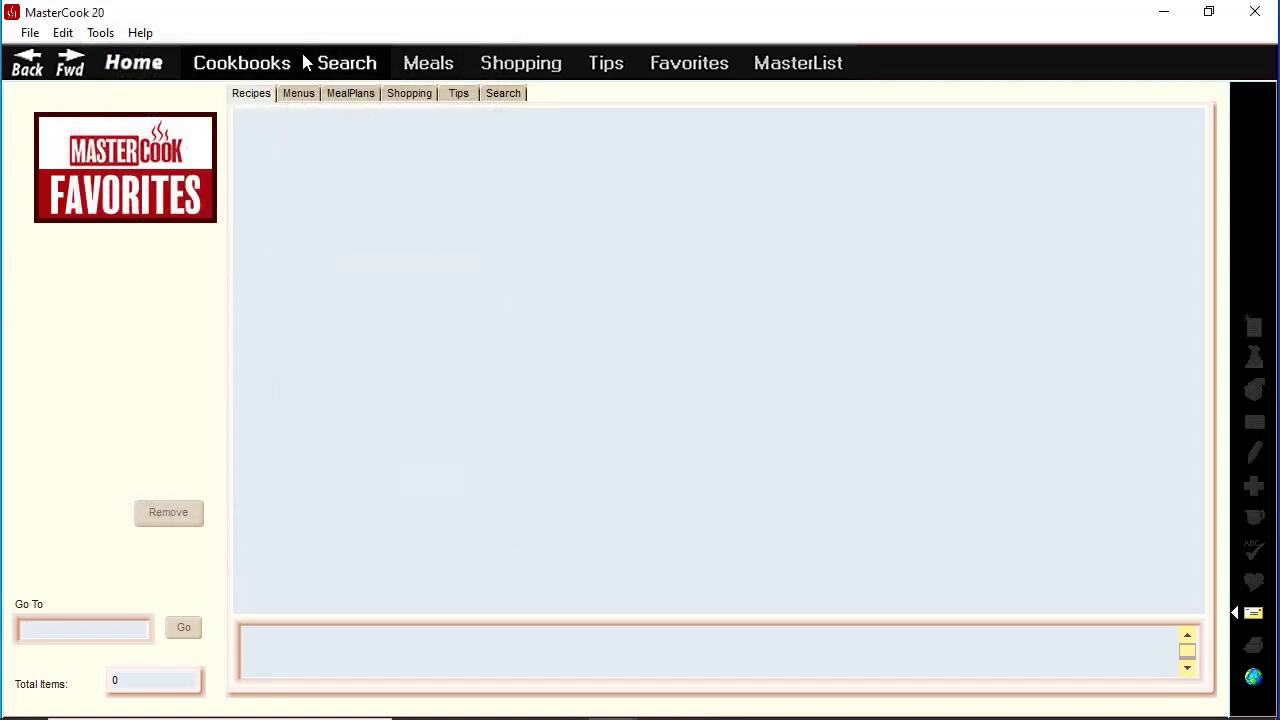
Add the Desktop's Deluxe Collection folder through Tools > Manage Collections
click(271, 63)
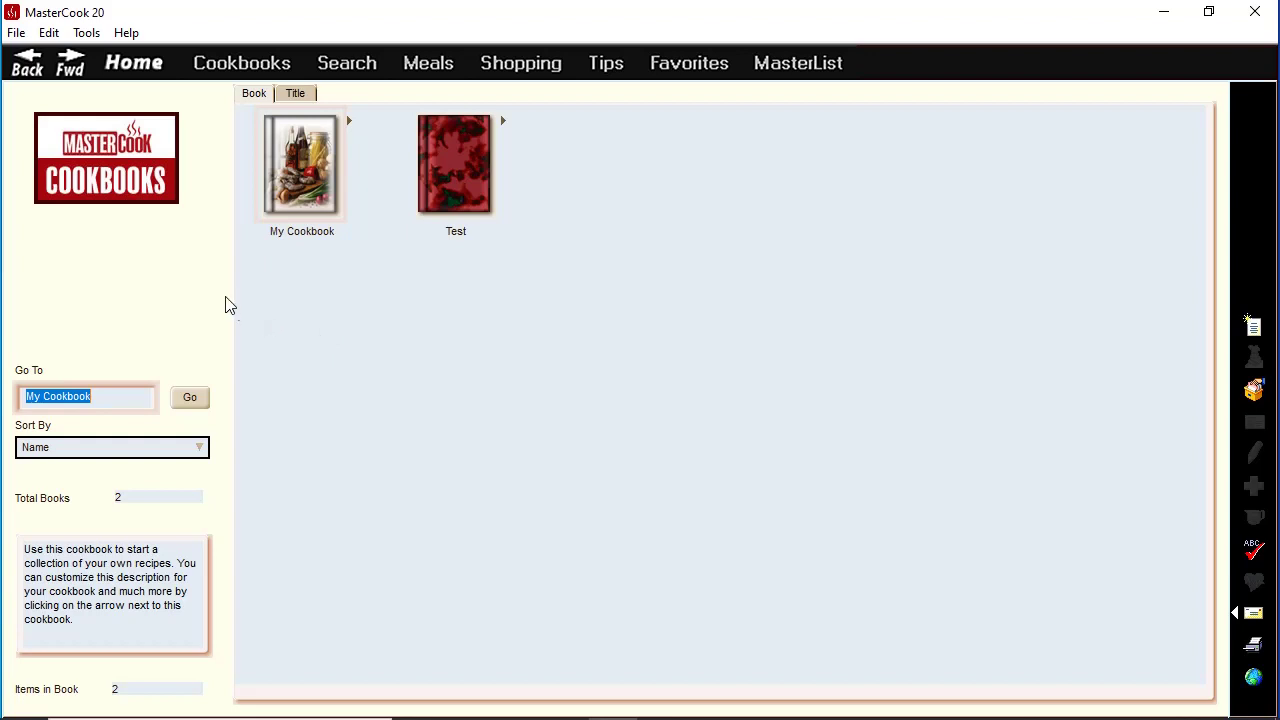
click(248, 64)
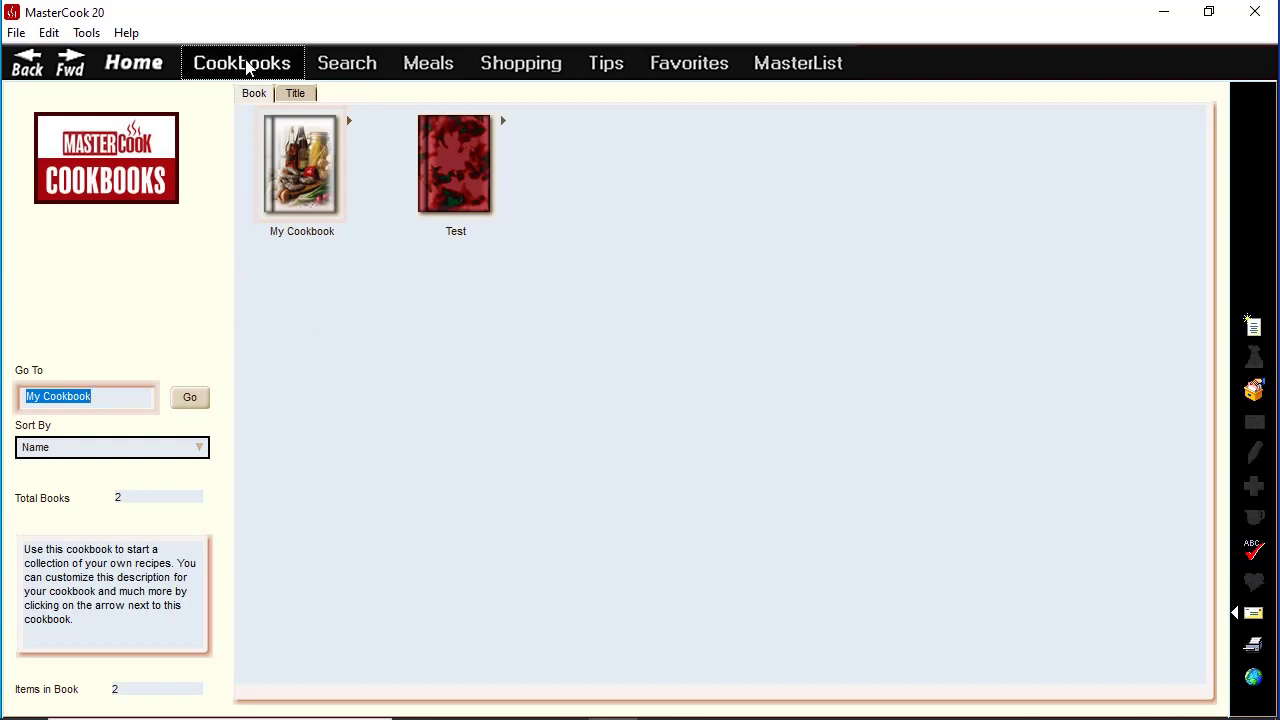
click(88, 34)
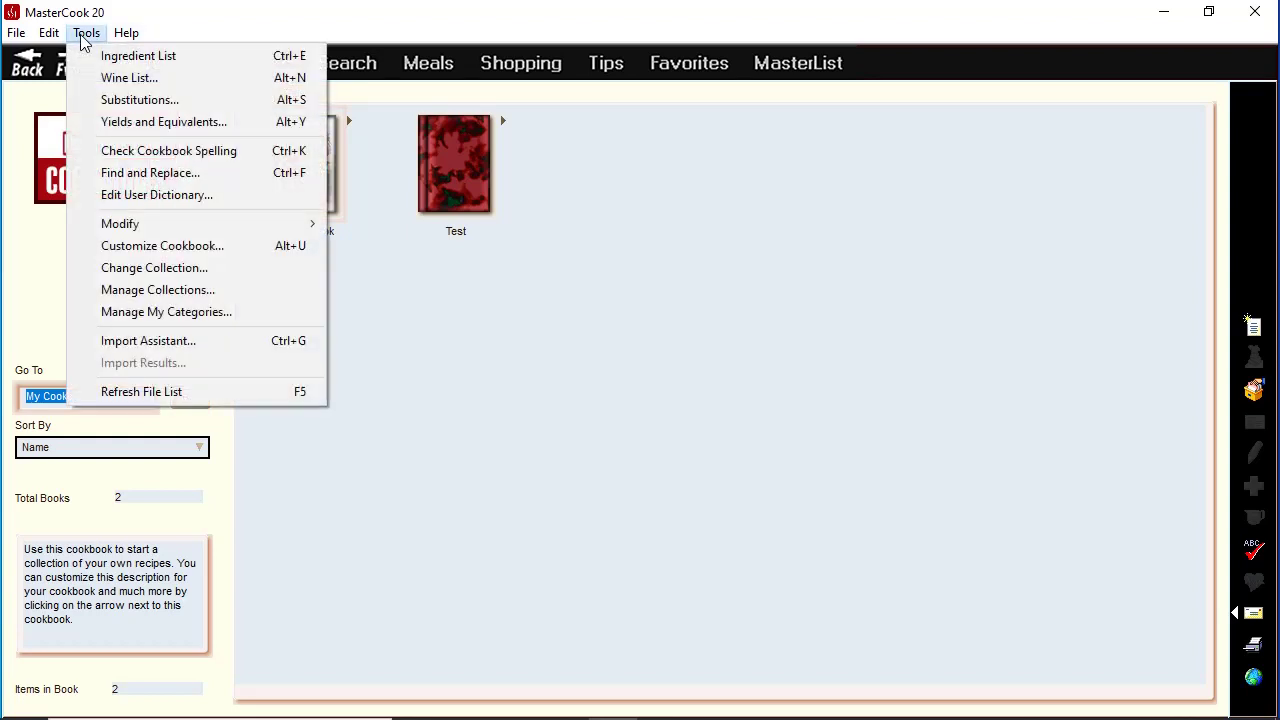
click(207, 291)
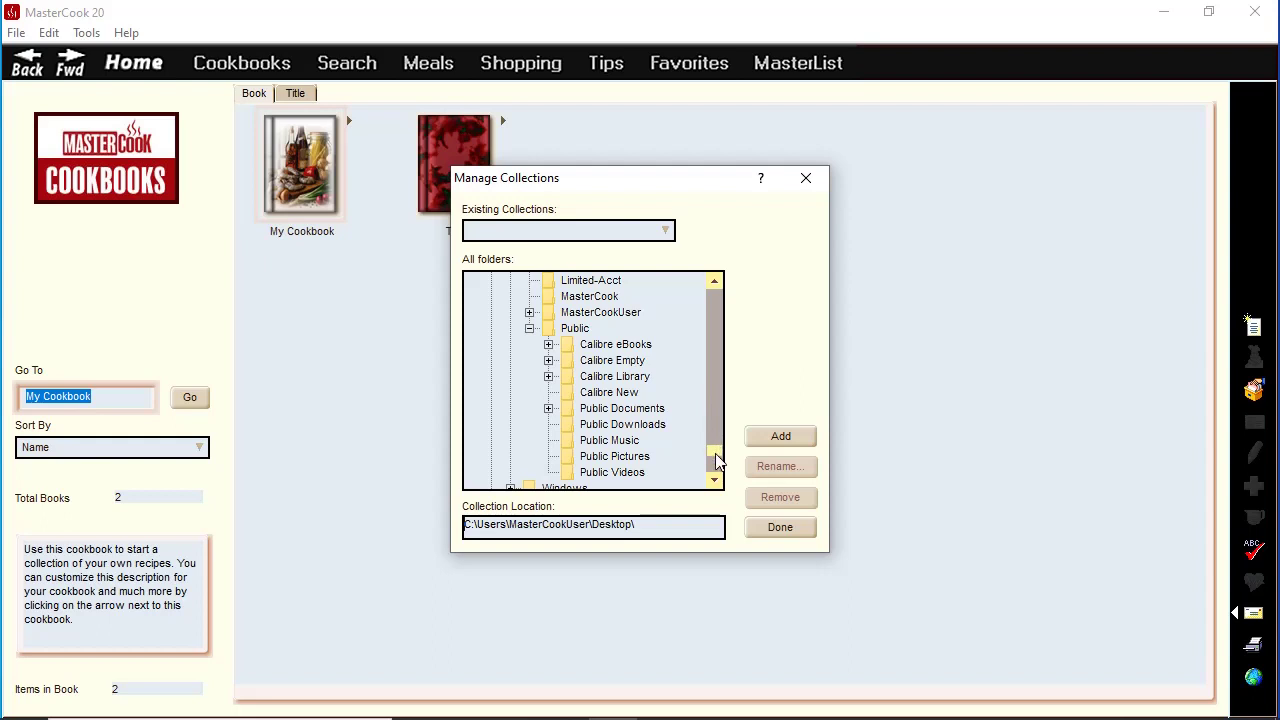
drag(715, 454, 714, 286)
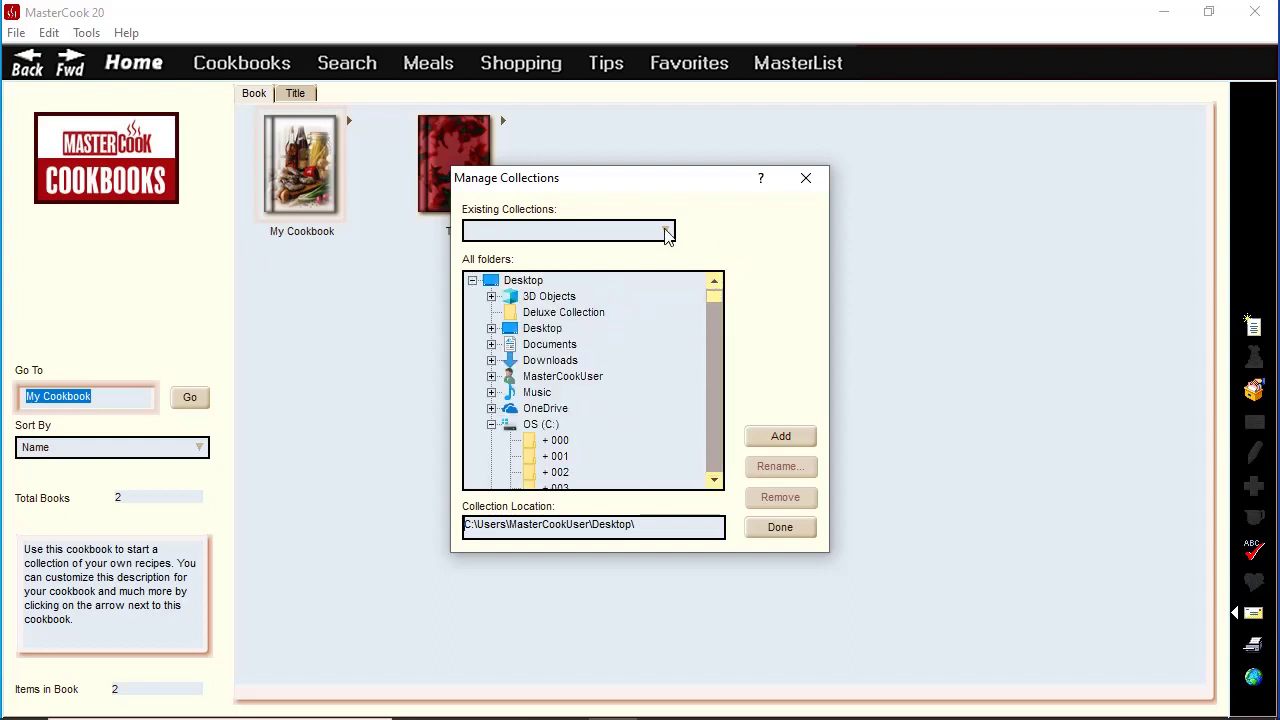
click(558, 316)
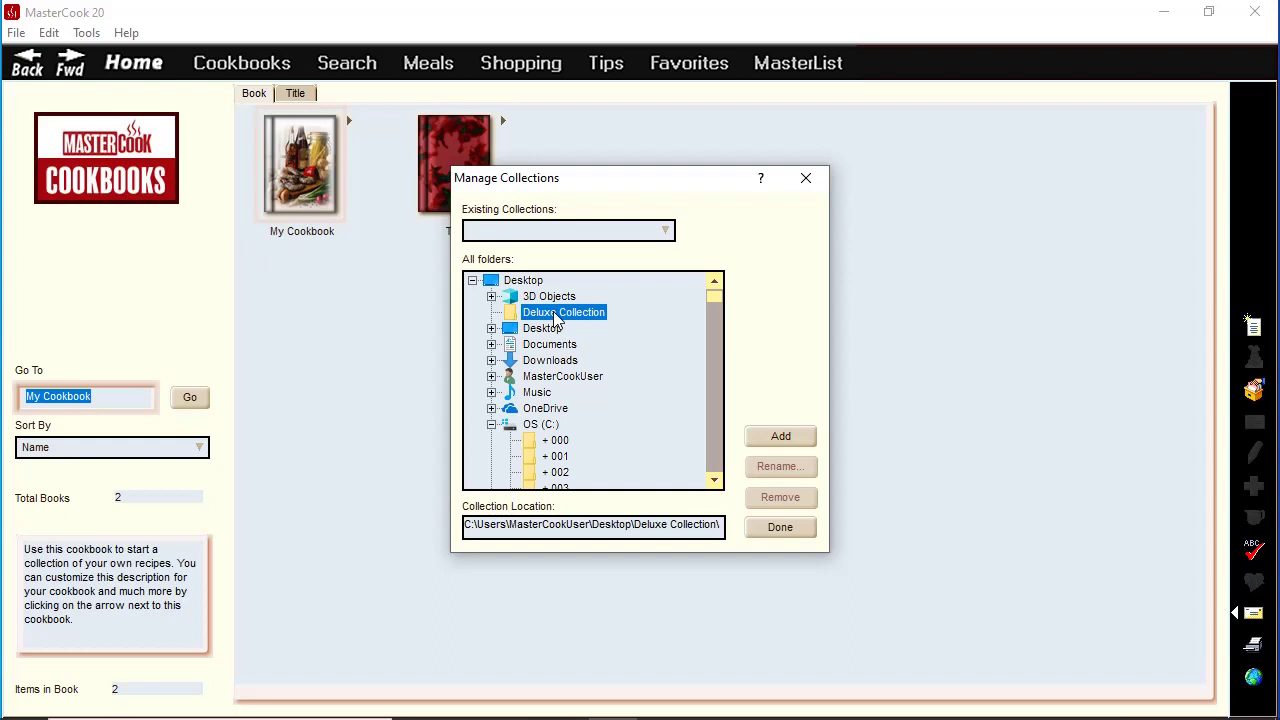
click(781, 438)
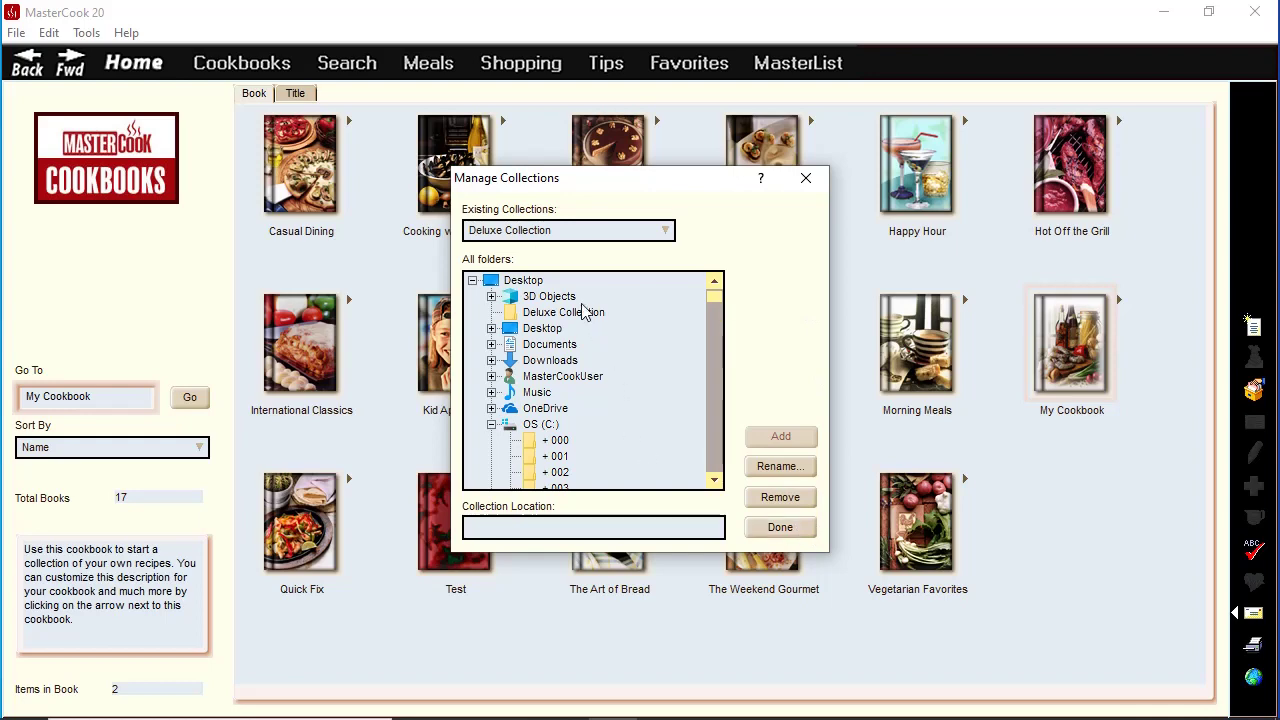
click(780, 530)
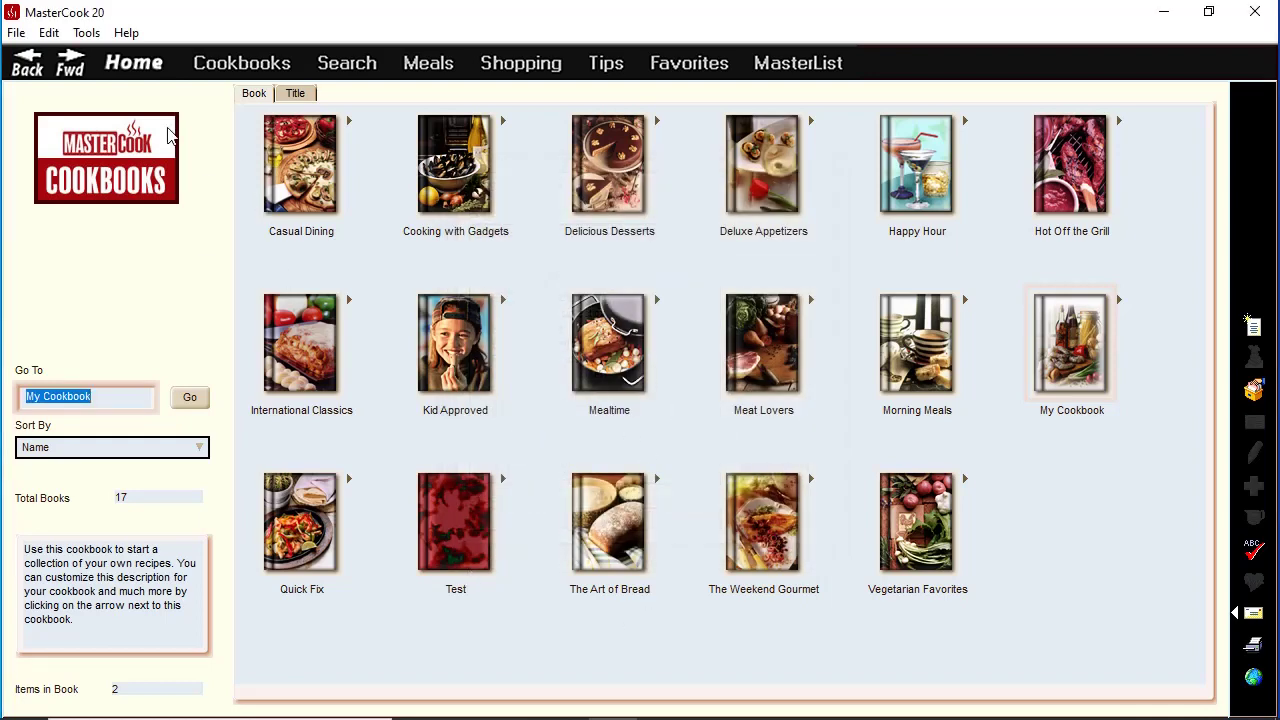